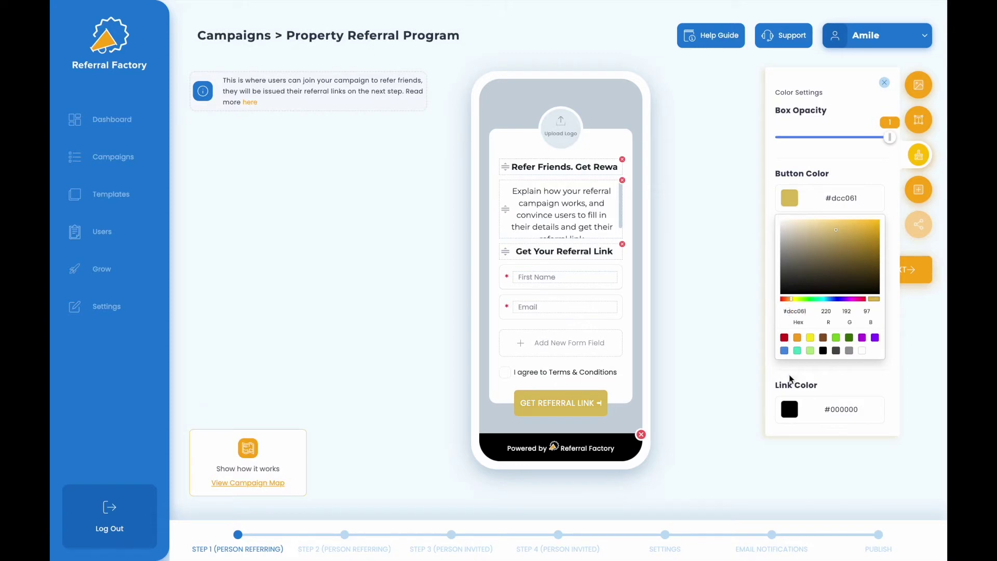
# Step: Set the link color to #152229
pyautogui.click(792, 411)
pyautogui.click(790, 262)
pyautogui.moveTo(805, 377); pyautogui.dragTo(786, 375)
pyautogui.write('#152229')
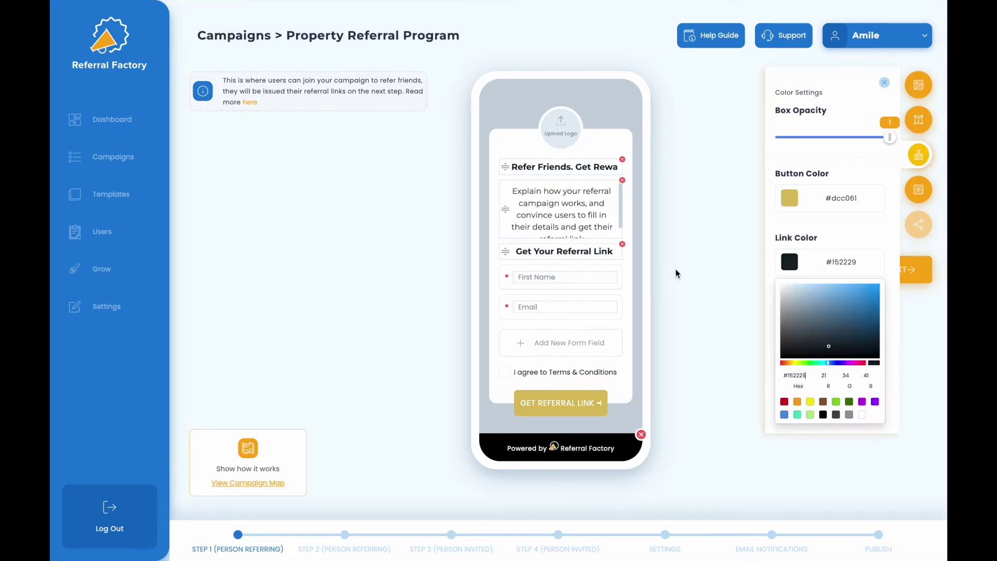
pyautogui.click(688, 292)
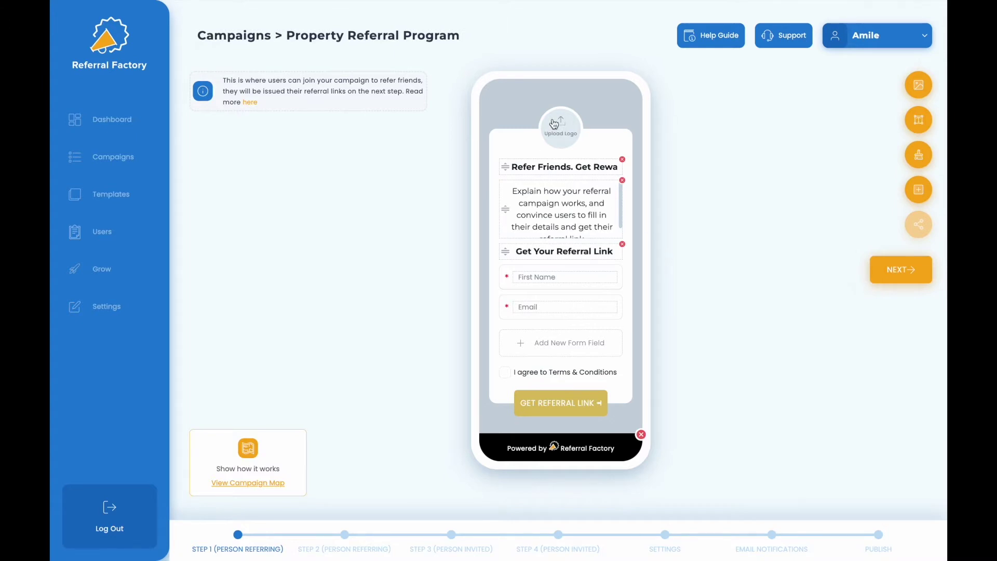
# Step: Upload the company logo and set the page background to the solid color #152229
pyautogui.click(562, 132)
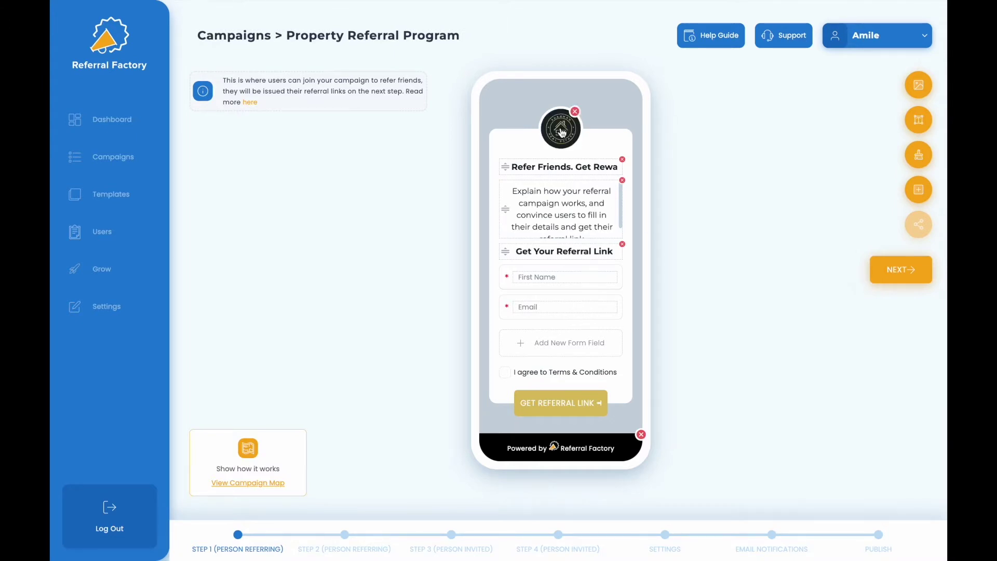
pyautogui.click(919, 84)
pyautogui.click(829, 147)
pyautogui.moveTo(807, 261); pyautogui.dragTo(781, 261)
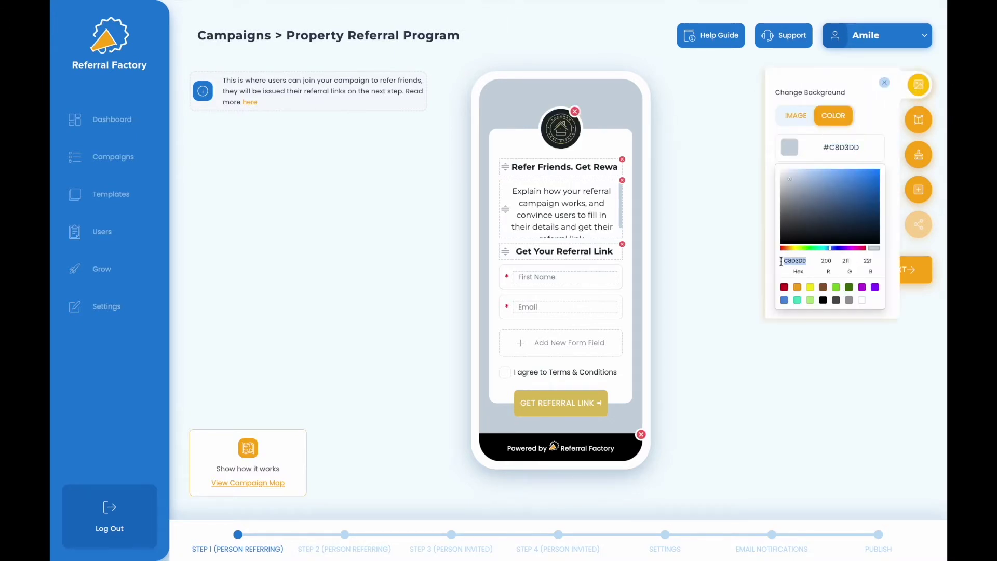
pyautogui.write('#152229')
pyautogui.click(720, 193)
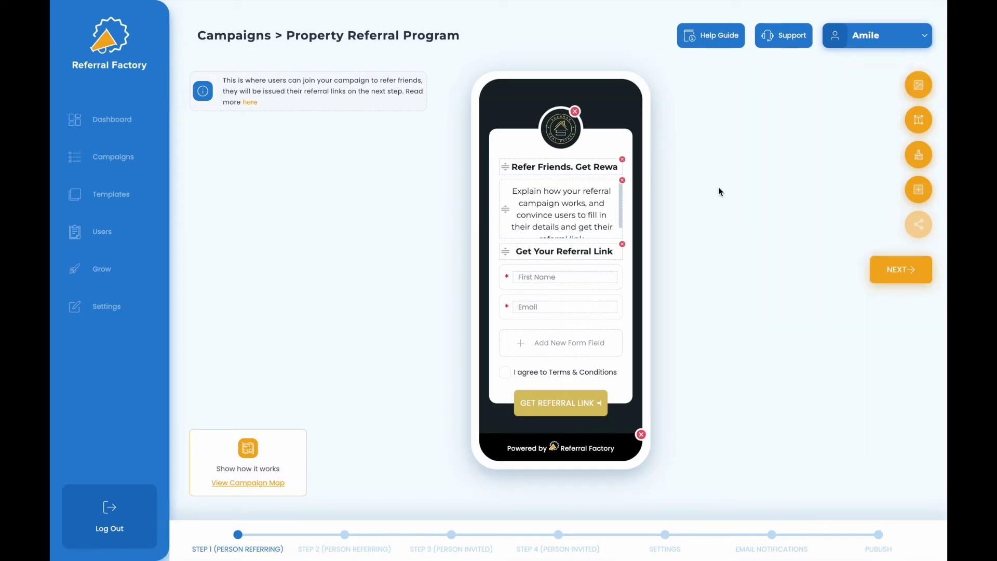
# Step: Set the title to "Want $100 Amazon Gift Card?" and the description to "All you need to do is refer anyone you know that is wanting to purchase or rent a new home."
pyautogui.tripleClick(562, 170)
pyautogui.write('Want $100 Amazon Gift Card?')
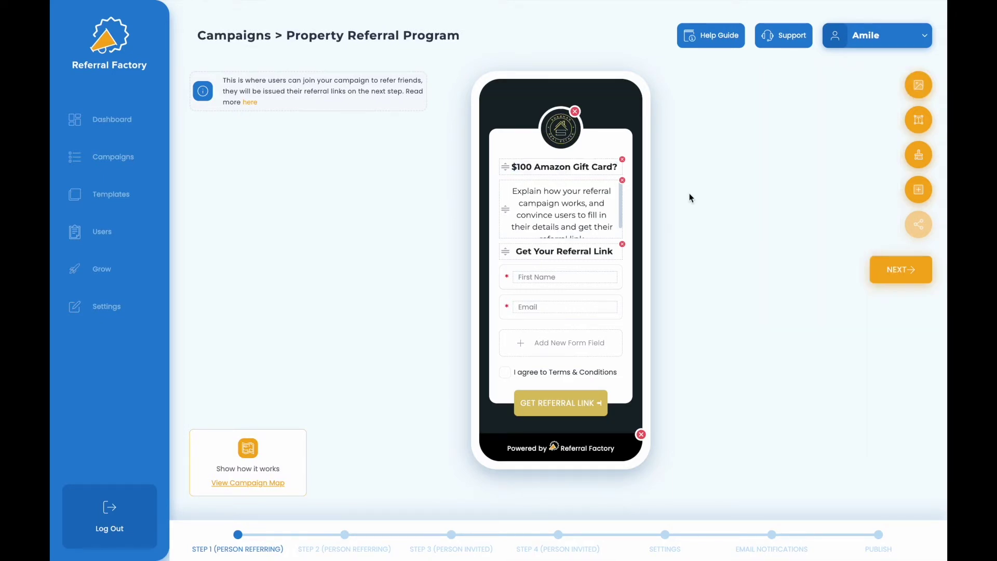
pyautogui.tripleClick(582, 216)
pyautogui.write('All you need to do is refer anyone you know that is wanting to purchase or rent a new home.')
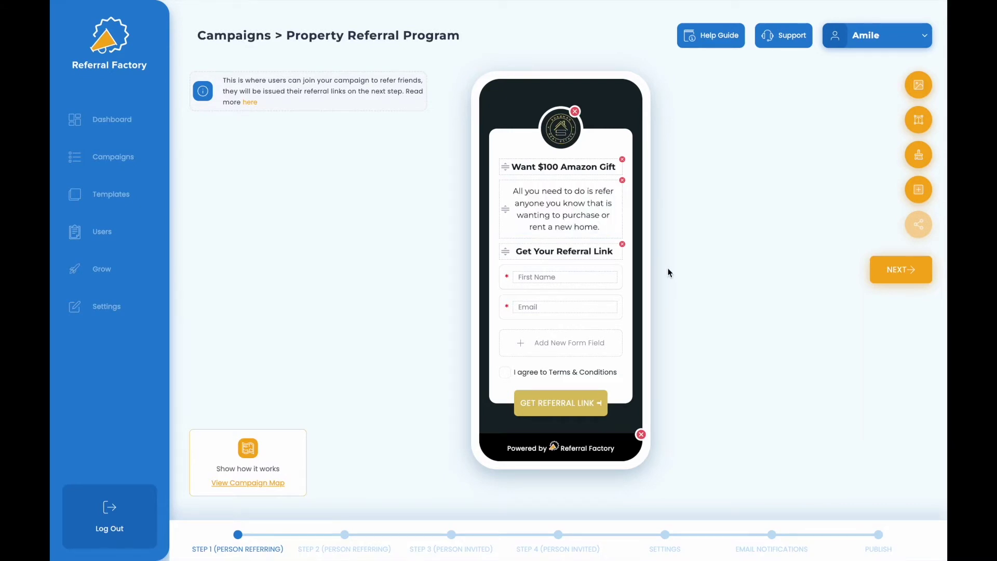
# Step: Add a copy block below the description reading "If they submit an application, we'll send you $100 Amazon gift card."
pyautogui.click(919, 120)
pyautogui.click(919, 190)
pyautogui.moveTo(838, 226); pyautogui.dragTo(548, 258)
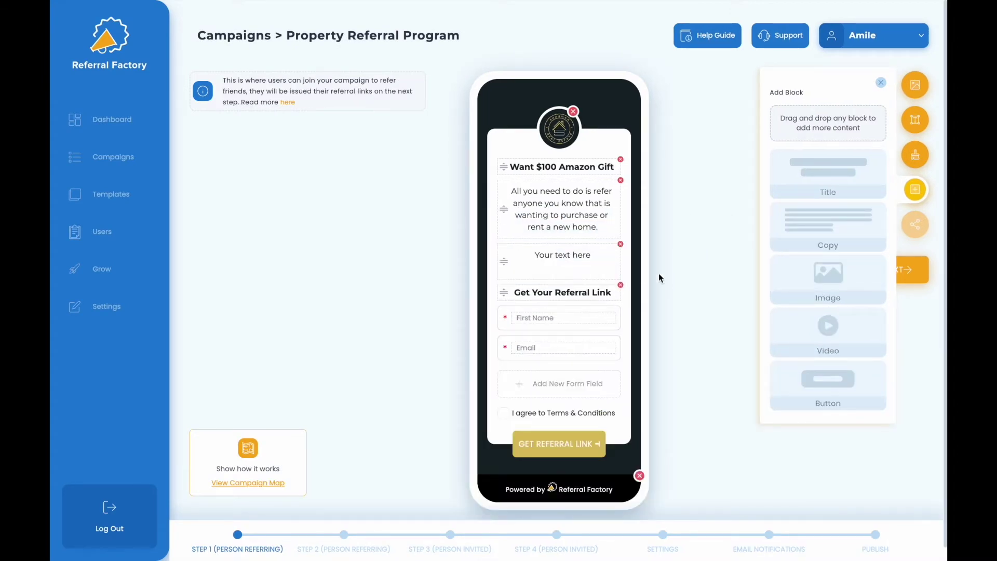
pyautogui.click(559, 263)
pyautogui.hotkey('ctrl', 'a')
pyautogui.write("If they submit an application, we'll send you $100 Amazon gift card.")
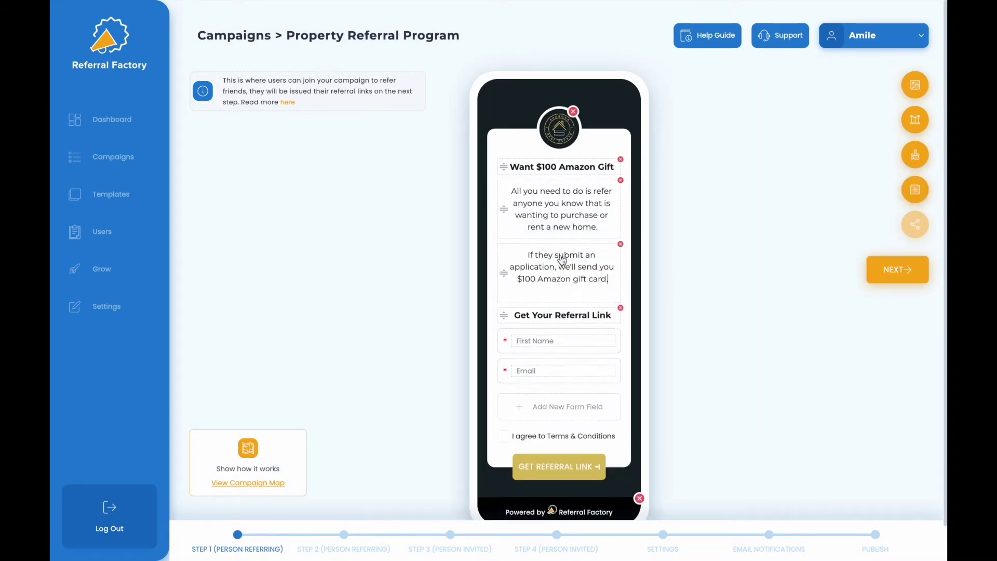
# Step: Add another copy block reading "Plus, we'll waive their application processing fee - just for using your link." and an Amazon image block below it
pyautogui.click(915, 157)
pyautogui.click(915, 189)
pyautogui.moveTo(828, 228); pyautogui.dragTo(560, 328)
pyautogui.click(558, 322)
pyautogui.hotkey('ctrl', 'a')
pyautogui.write("Plus, we'll waive their application processing fee - just for using your link.")
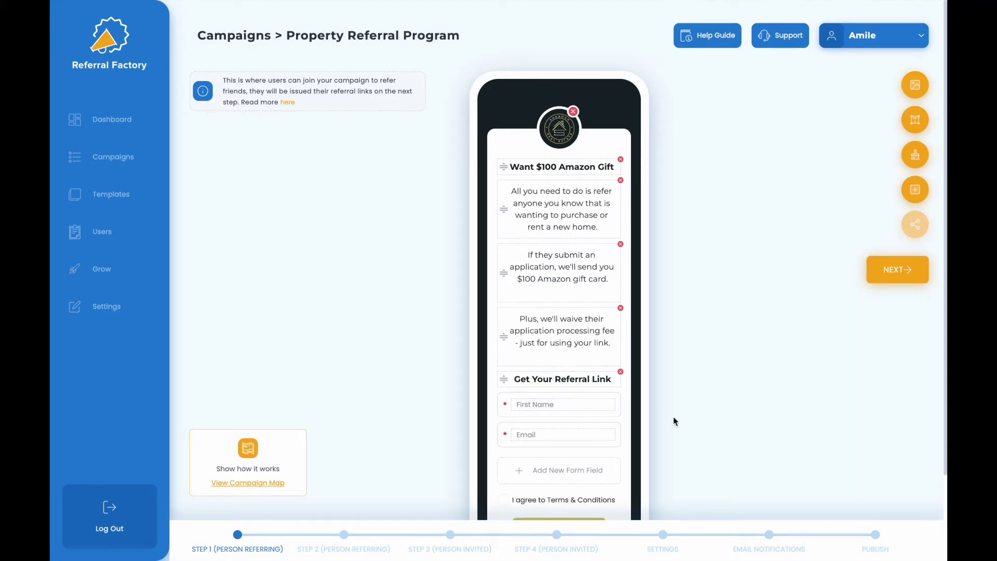
pyautogui.click(915, 189)
pyautogui.moveTo(808, 292); pyautogui.dragTo(556, 393)
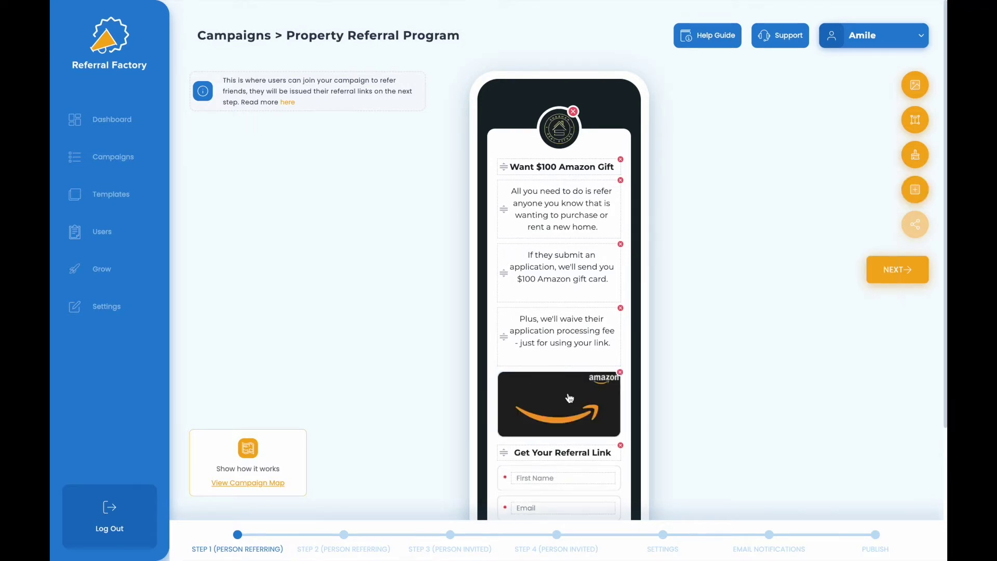
# Step: Replace the form heading with the copied text beginning "Enter Your Details To" and relabel the button "GET YOUR LINK"
pyautogui.scroll(-4, 569, 400)
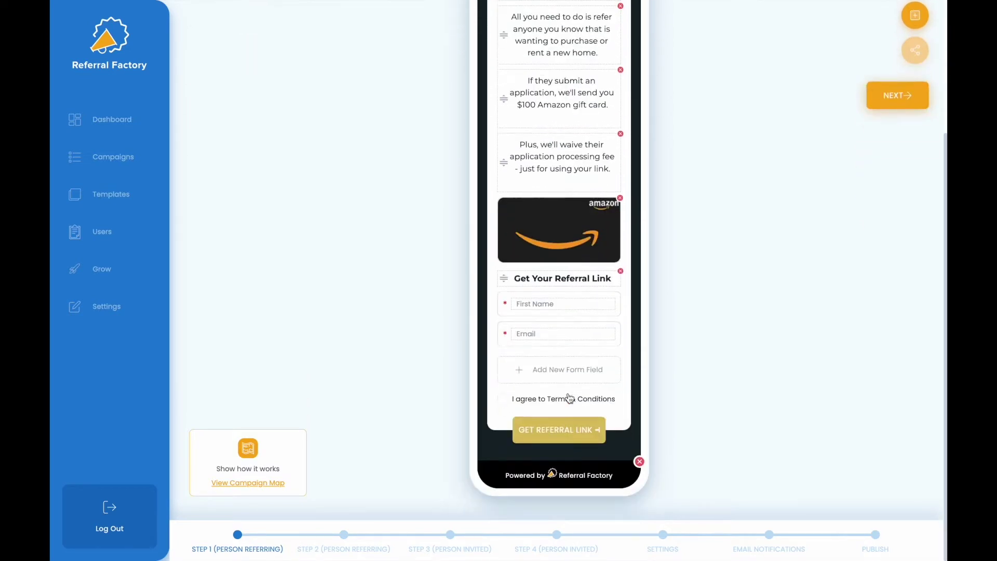
pyautogui.tripleClick(540, 278)
pyautogui.hotkey('ctrl', 'v')
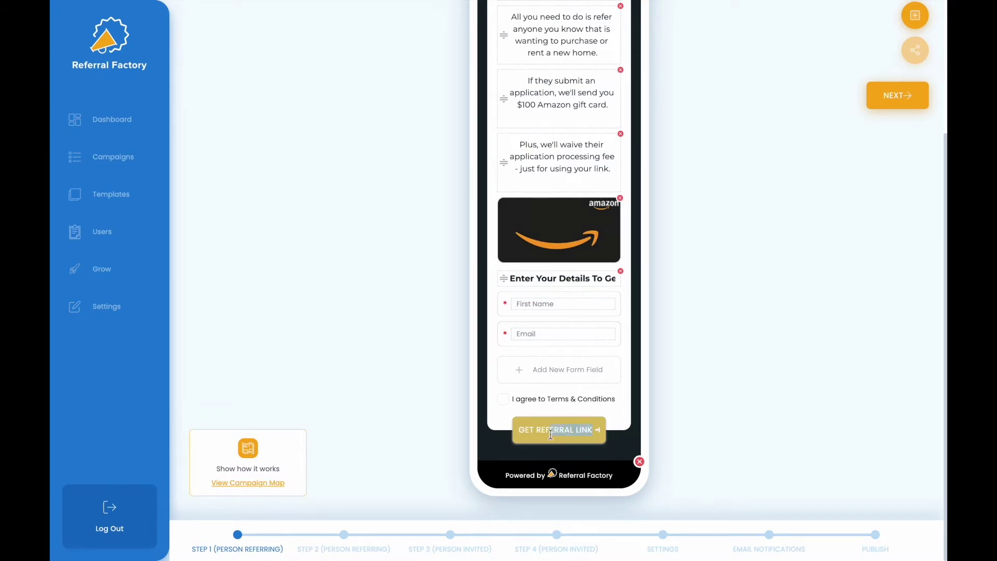
pyautogui.write('GET YOUR LINK')
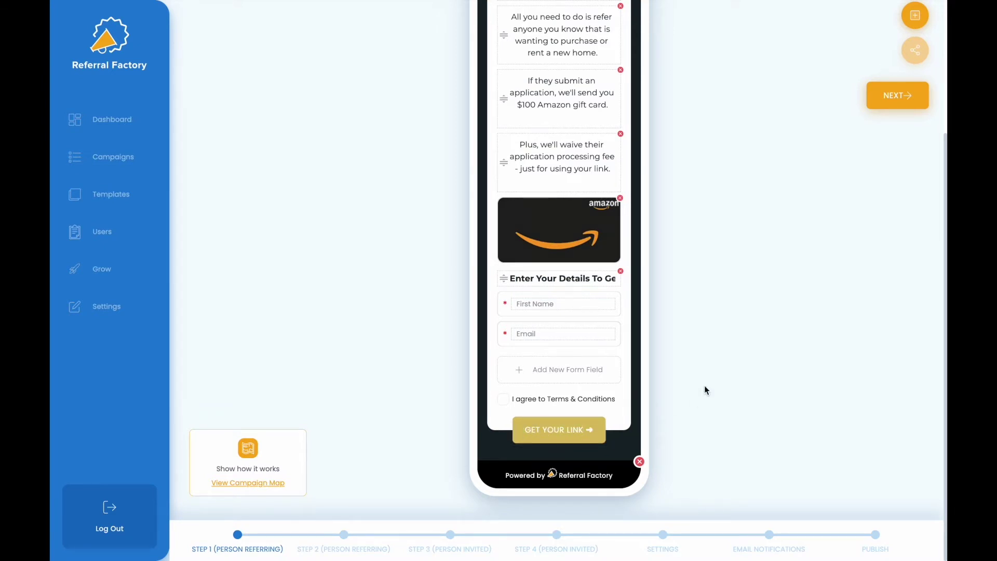
# Step: Go to the second page for the person referring and set its title to "Refer To Earn, {First Name}"
pyautogui.click(343, 536)
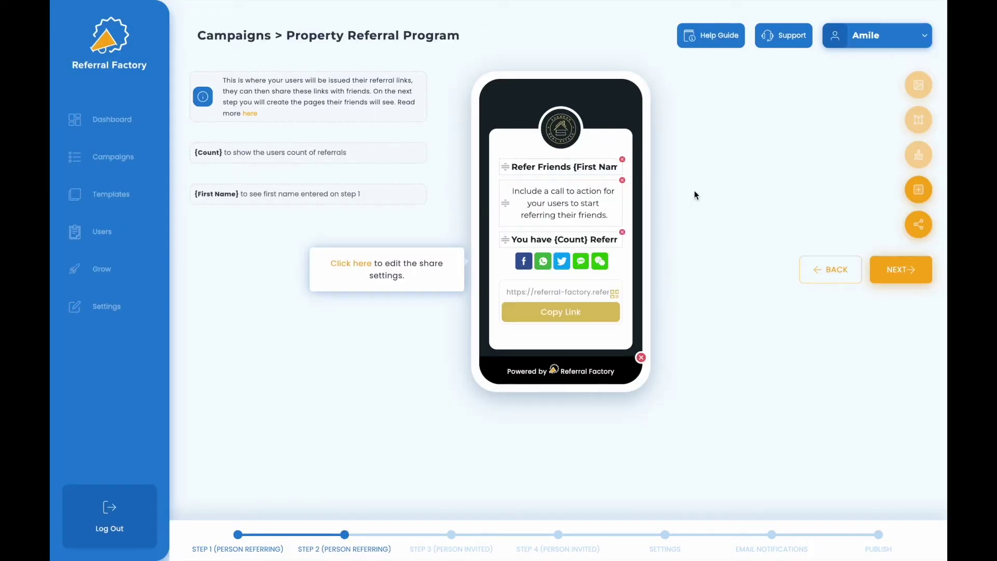
pyautogui.tripleClick(572, 171)
pyautogui.write('Refer To Earn, {First Name}')
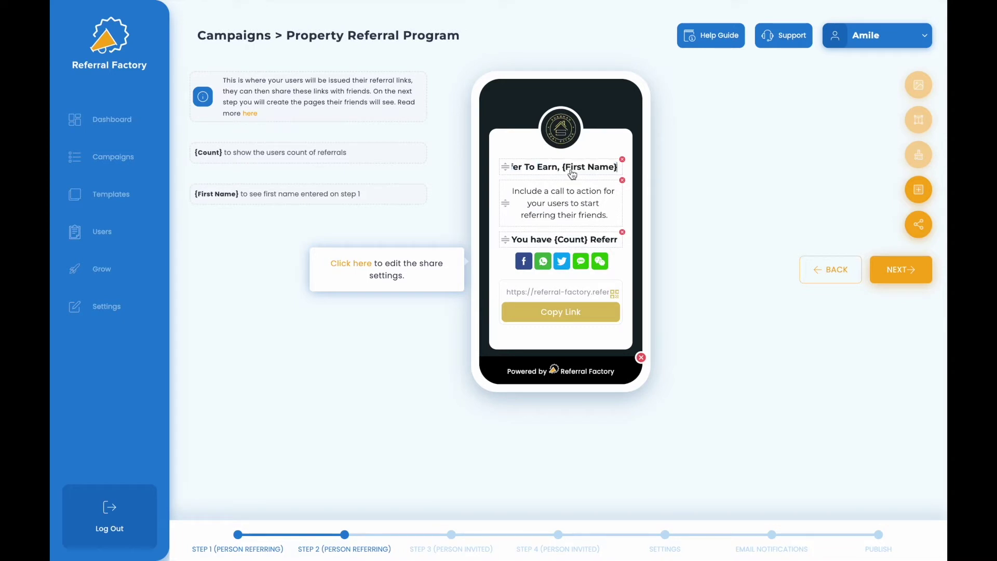
pyautogui.click(683, 205)
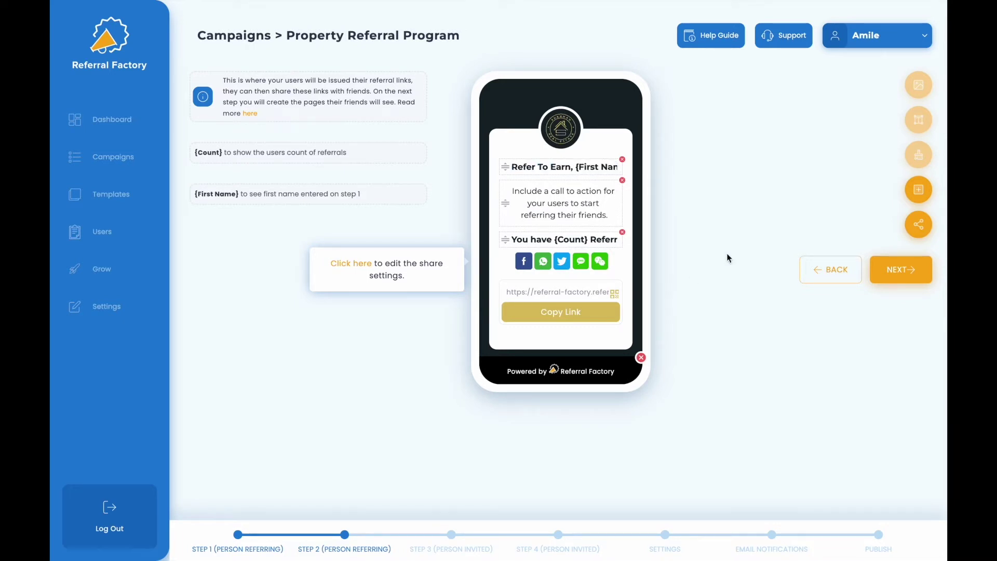
# Step: Add a copy block under the title reading "Use the links below to refer friends to Sharman Real Estate."
pyautogui.click(918, 191)
pyautogui.moveTo(772, 231); pyautogui.dragTo(543, 214)
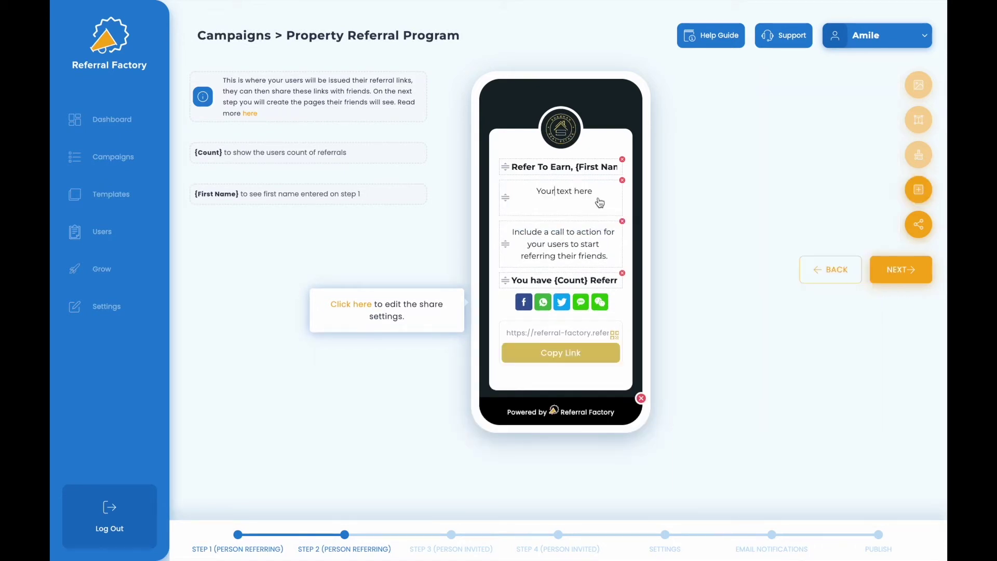
pyautogui.click(531, 199)
pyautogui.write('Use the links below to refer friends to Sharman Real Estate.')
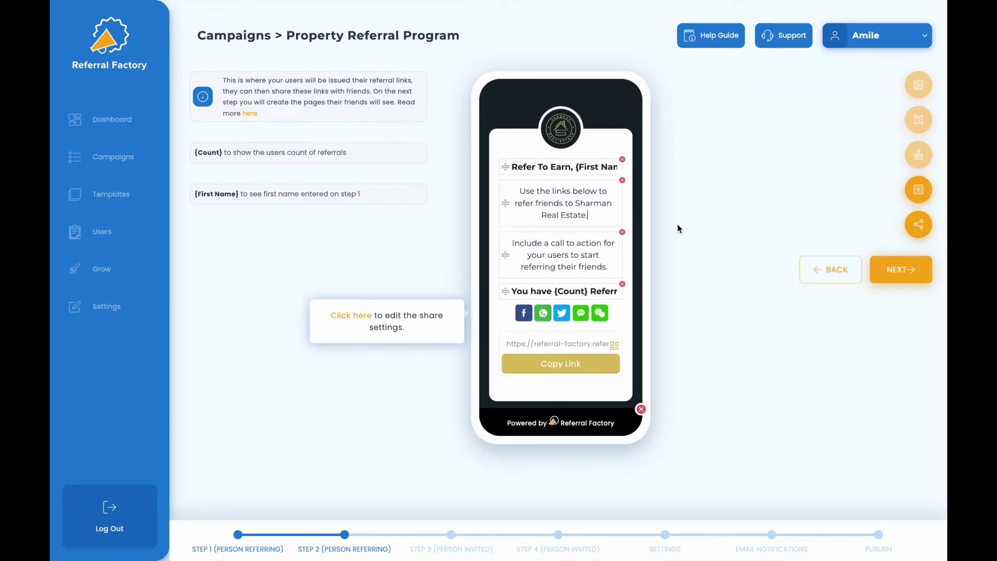
# Step: Rewrite the call-to-action text to promise a $100 Amazon gift card and a waived processing fee once friends submit a rental or purchase application
pyautogui.click(601, 267)
pyautogui.write("Once they have submitted an application for a rental or purchase offer, we'll send you $100 Amazon gift card - plus their processing fee will be waived.")
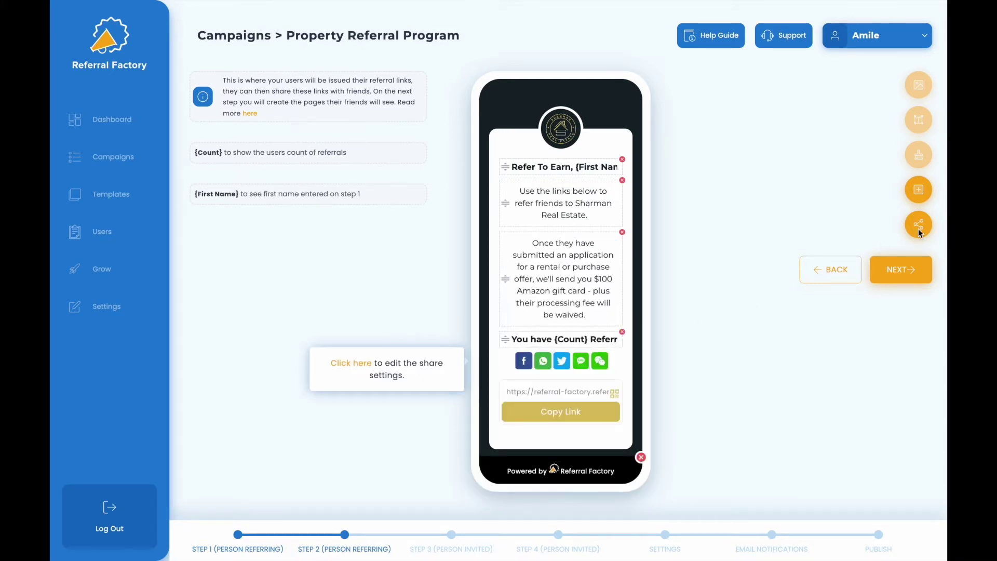
# Step: In the share settings, disable the Twitter and WeChat buttons and enable Messenger and Linkedin
pyautogui.click(919, 226)
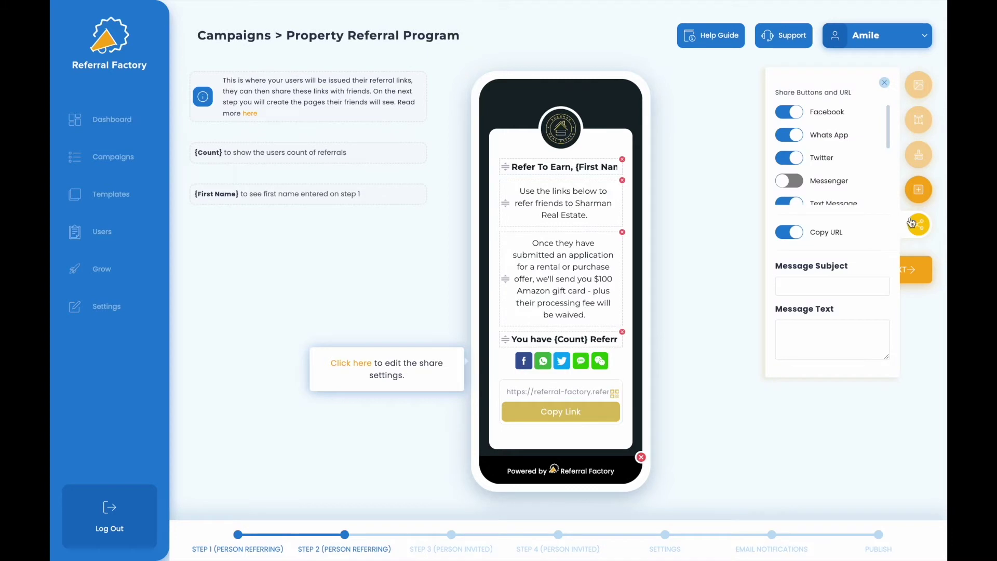
pyautogui.click(785, 159)
pyautogui.click(785, 180)
pyautogui.scroll(-2, 816, 145)
pyautogui.scroll(-3, 815, 146)
pyautogui.click(793, 151)
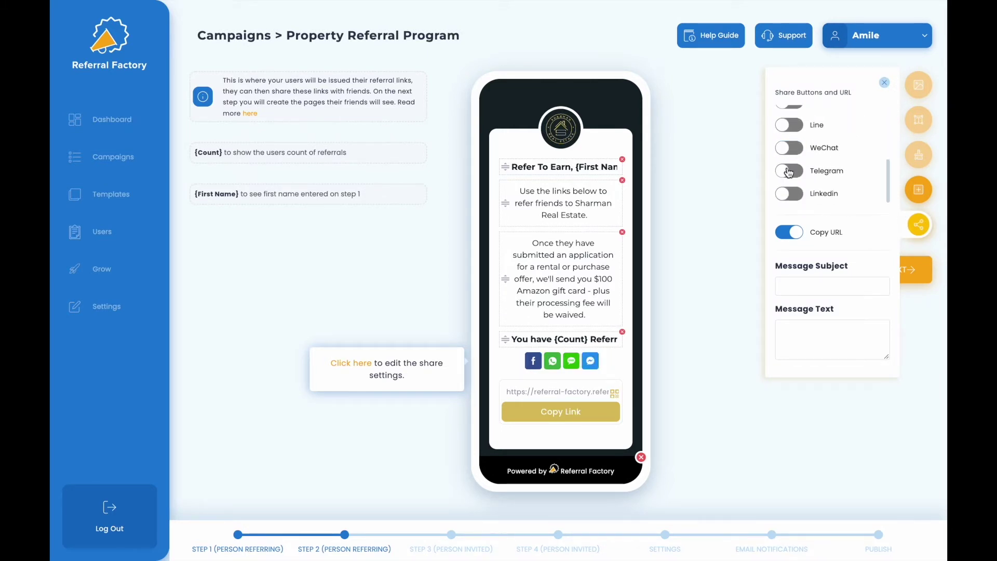
pyautogui.click(790, 196)
# Step: Set the share message subject to "Looking For A New Home? 🏠" and paste the copied message text
pyautogui.write('Looking For A New Home? 🏠')
pyautogui.click(784, 333)
pyautogui.hotkey('ctrl', 'v')
pyautogui.scroll(1, 829, 344)
pyautogui.click(737, 315)
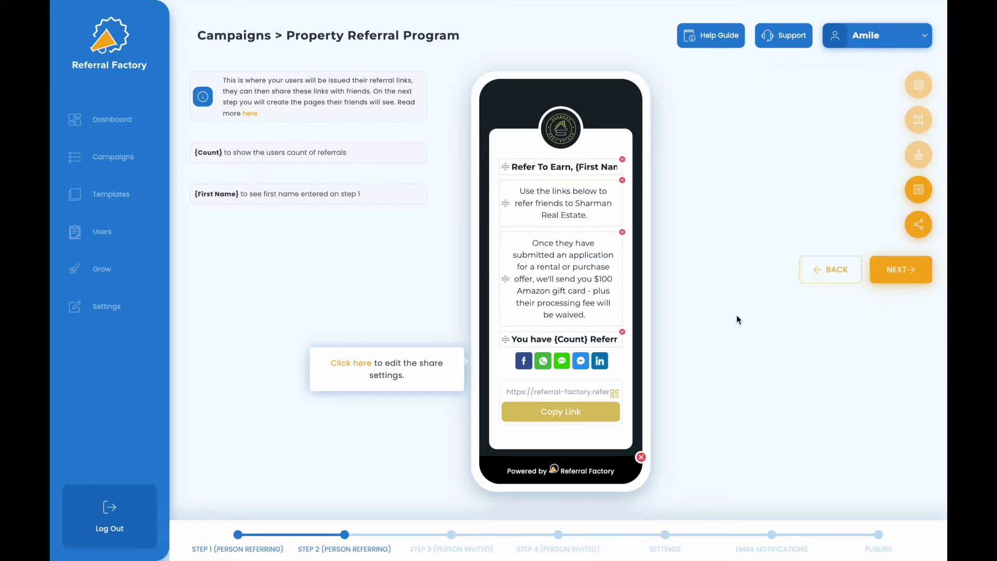
# Step: Go to the first page for the person invited and replace its title with the copied recommendation headline beginning "{First Name}"
pyautogui.click(455, 535)
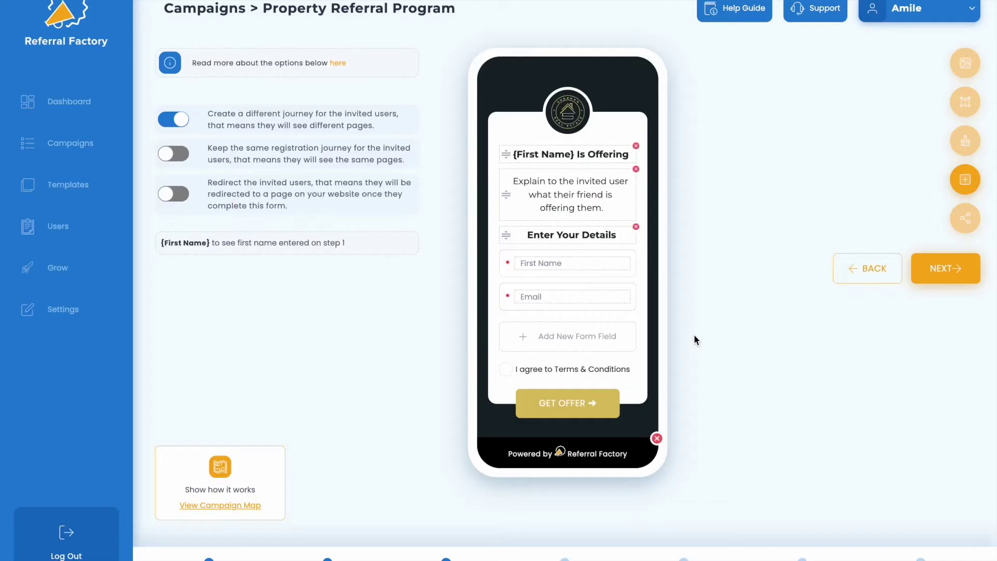
pyautogui.tripleClick(590, 159)
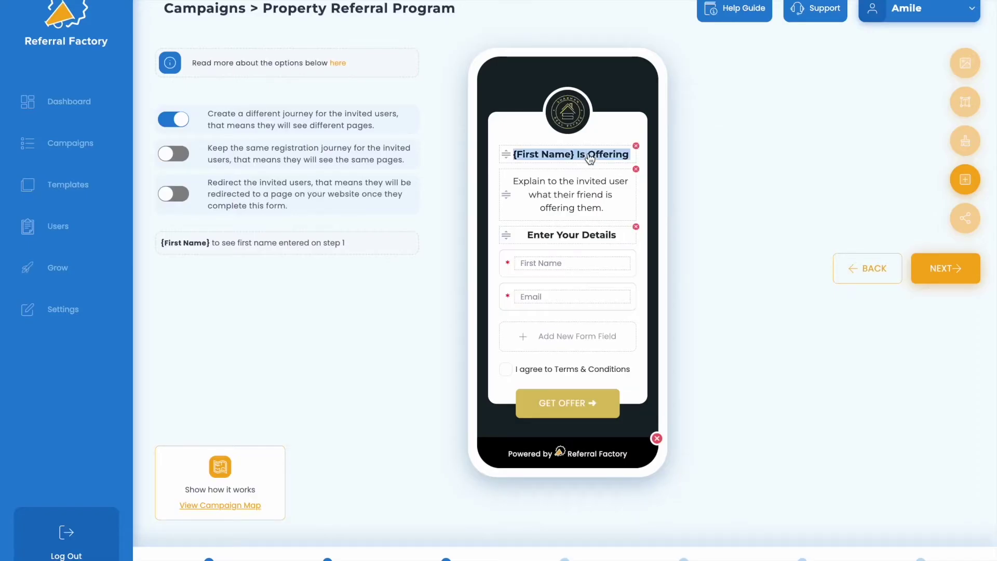
pyautogui.hotkey('ctrl', 'v')
pyautogui.click(702, 239)
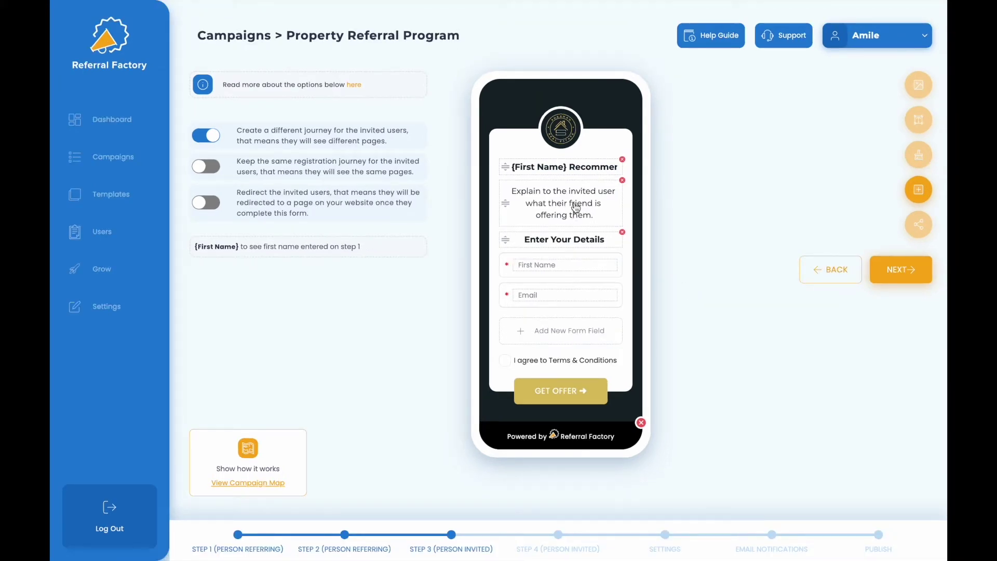
# Step: Replace the invitation description with text guaranteeing just what they've been searching for, whether buying a dream home or finding the perfect rental
pyautogui.tripleClick(576, 208)
pyautogui.write("Whether you're looking to buy the home of your dreams or just wanting to find the perfect rental - we guarantee we have just what you've been searching for.")
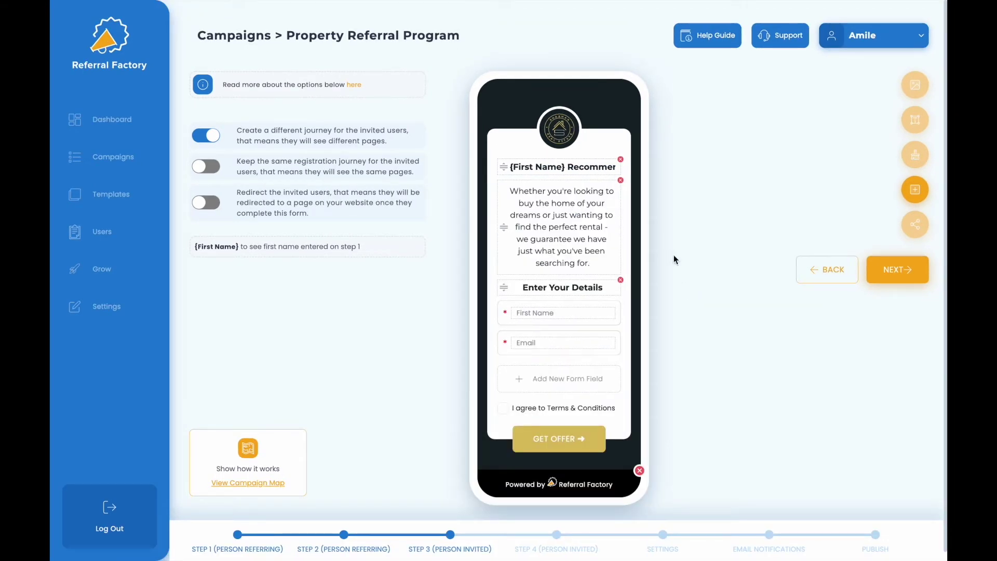
# Step: Add a house image block and a copy block below it reading "Book a viewing today and we'll process your application for free."
pyautogui.click(915, 189)
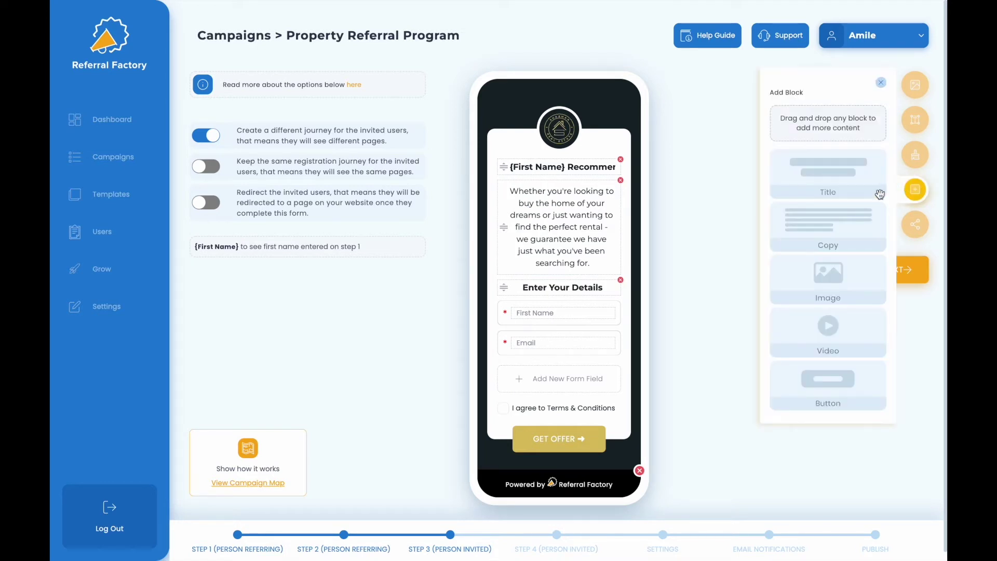
pyautogui.moveTo(823, 289); pyautogui.dragTo(555, 305)
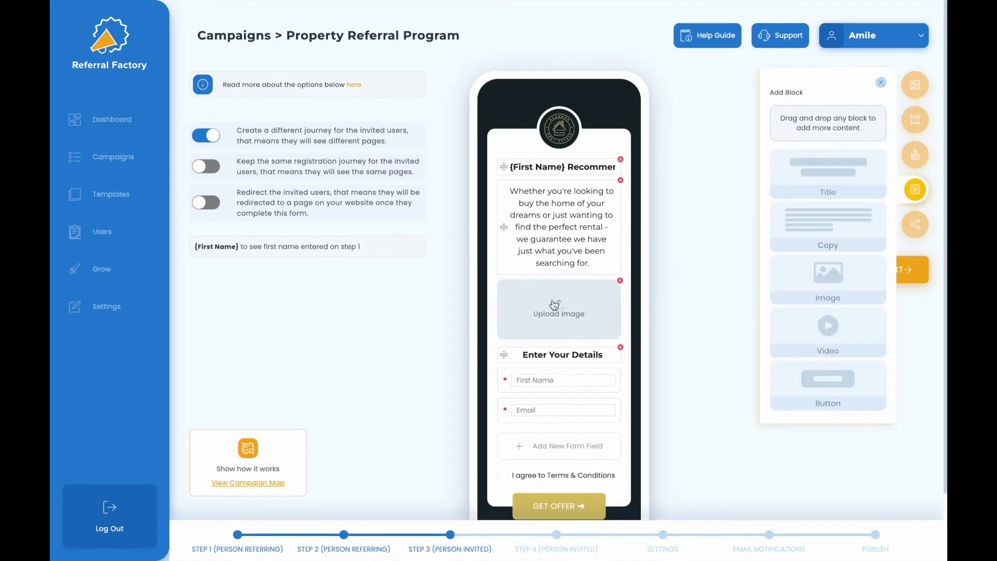
pyautogui.click(914, 188)
pyautogui.moveTo(837, 237); pyautogui.dragTo(562, 377)
pyautogui.tripleClick(584, 374)
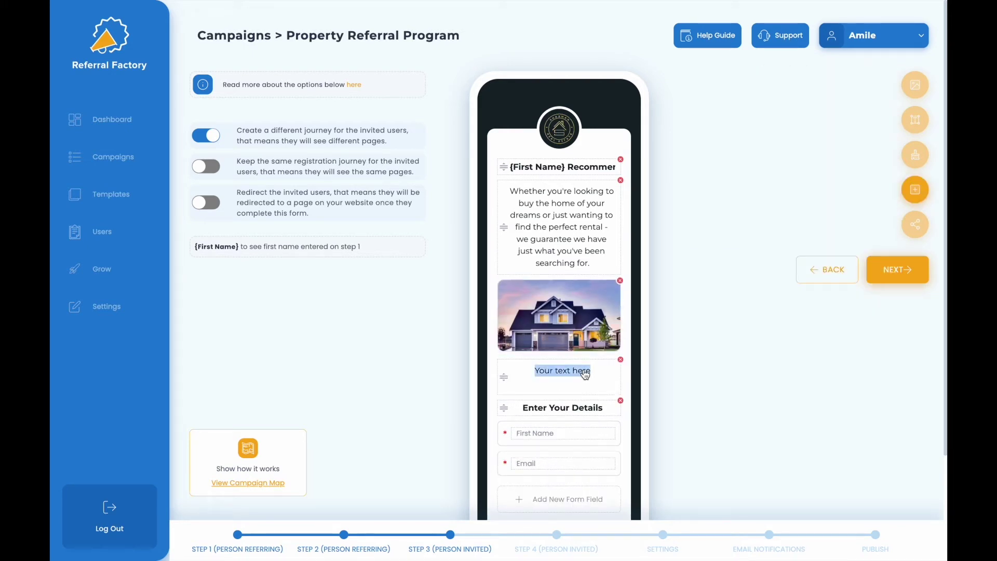
pyautogui.write("Book a viewing today and we'll process your application for free.")
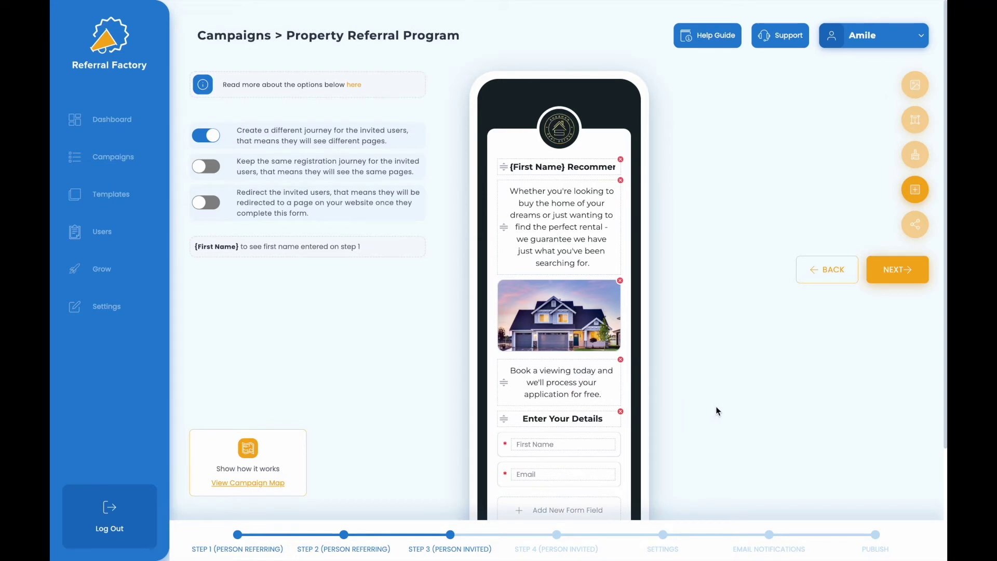
# Step: Change the form heading to "Enter Your Details To Book A Viewing"
pyautogui.scroll(-3, 717, 411)
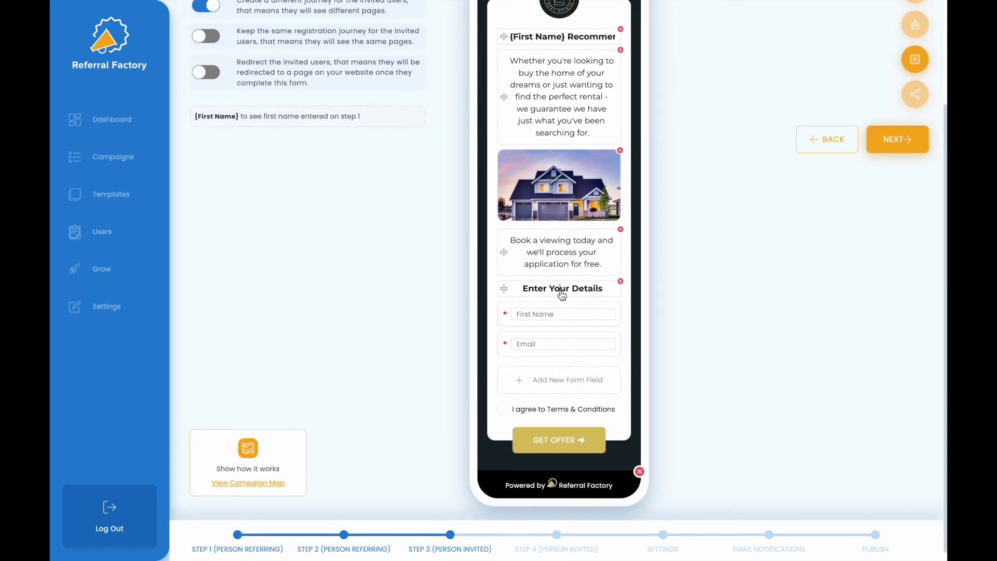
pyautogui.tripleClick(563, 291)
pyautogui.write('Enter Your Details To Book A Viewing')
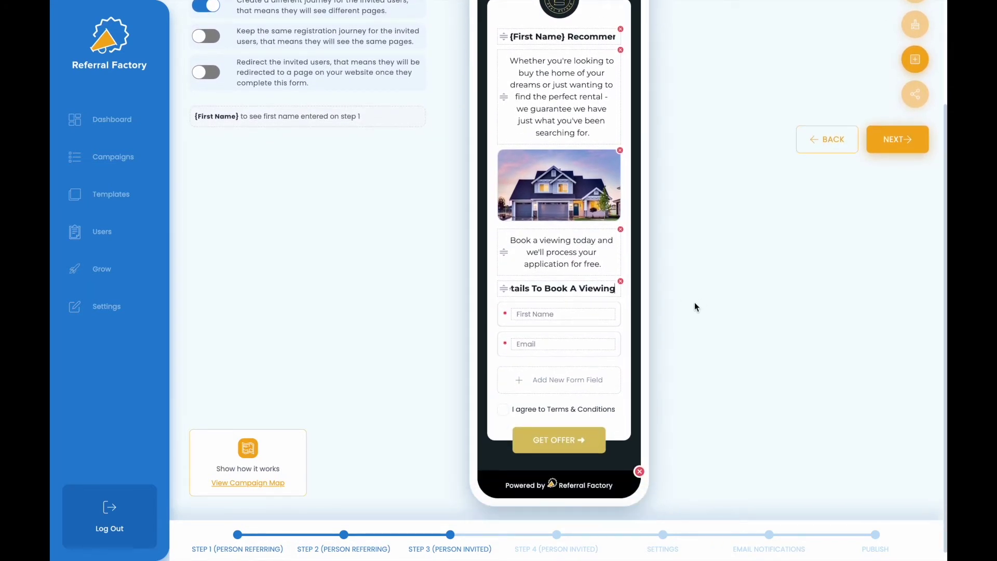
# Step: Add two form fields below the email field, named "Mobile Number" and "What are you looking for?"
pyautogui.click(542, 381)
pyautogui.click(535, 411)
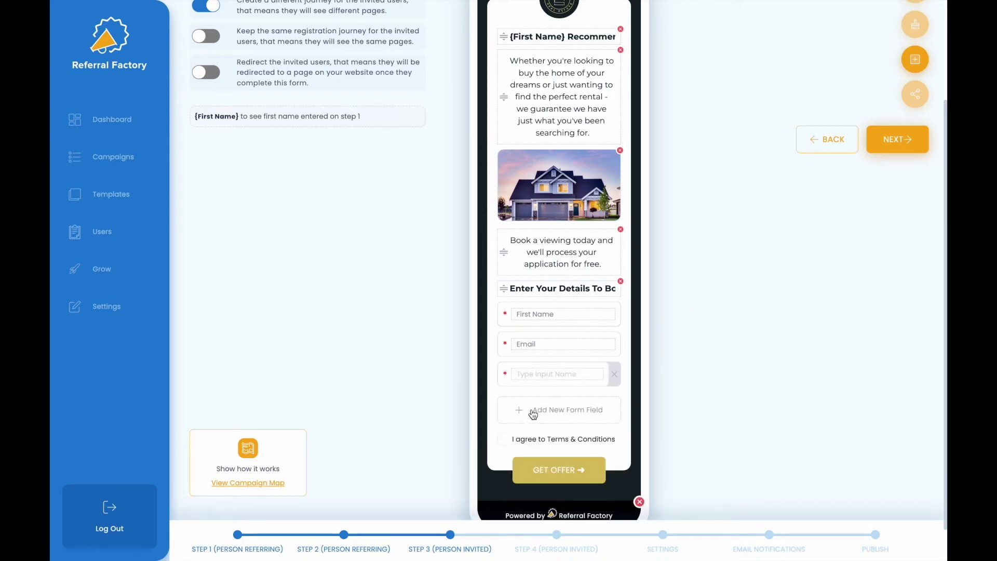
pyautogui.write('Mobile Number')
pyautogui.click(543, 414)
pyautogui.click(535, 442)
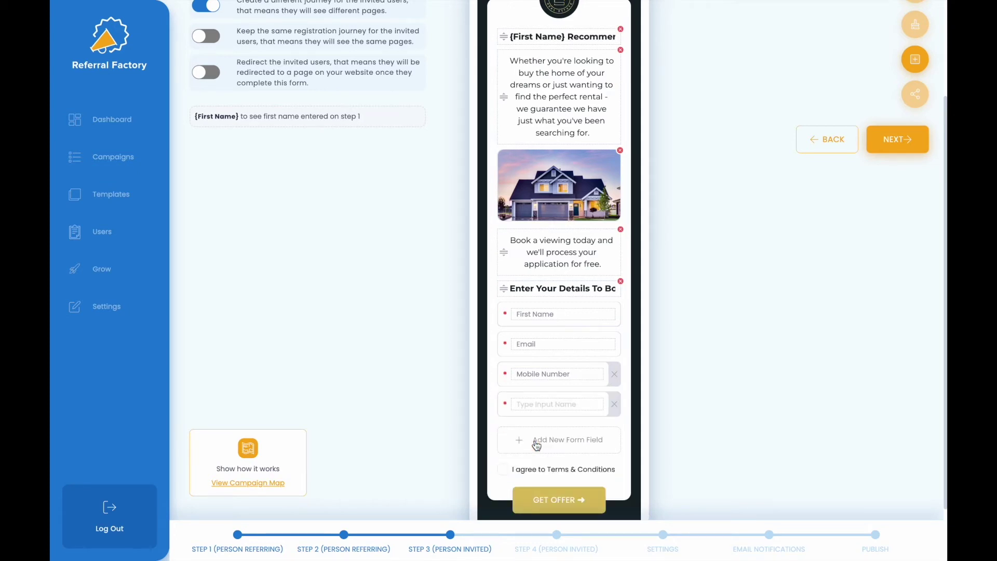
pyautogui.click(536, 408)
pyautogui.write('W')
pyautogui.write('hat are you looking for?')
pyautogui.click(678, 423)
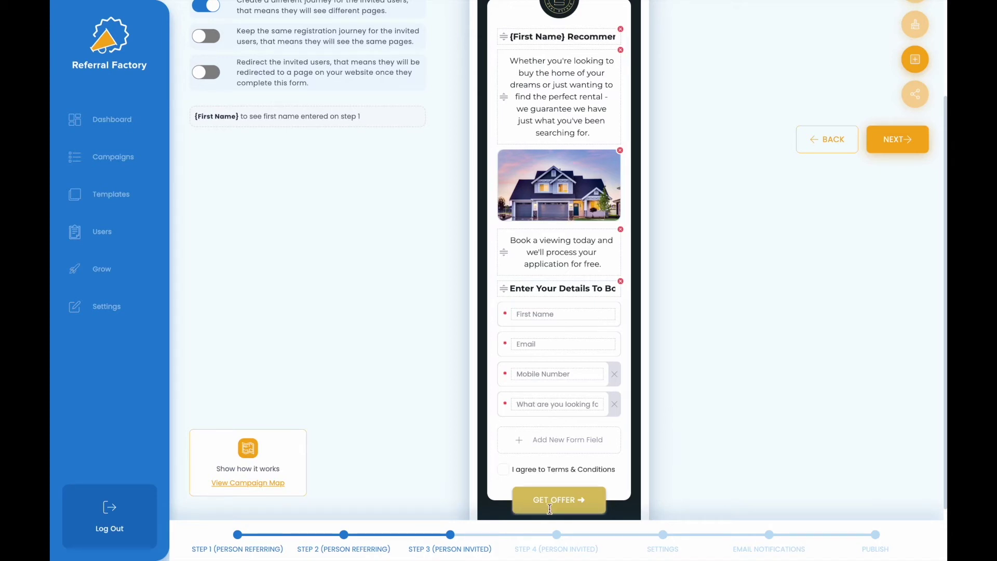
# Step: Change the form's submit button text to "BOOK VIEWING"
pyautogui.moveTo(546, 501); pyautogui.dragTo(529, 501)
pyautogui.press('BackSpace')
pyautogui.write('BOOK VIEWING')
pyautogui.click(631, 471)
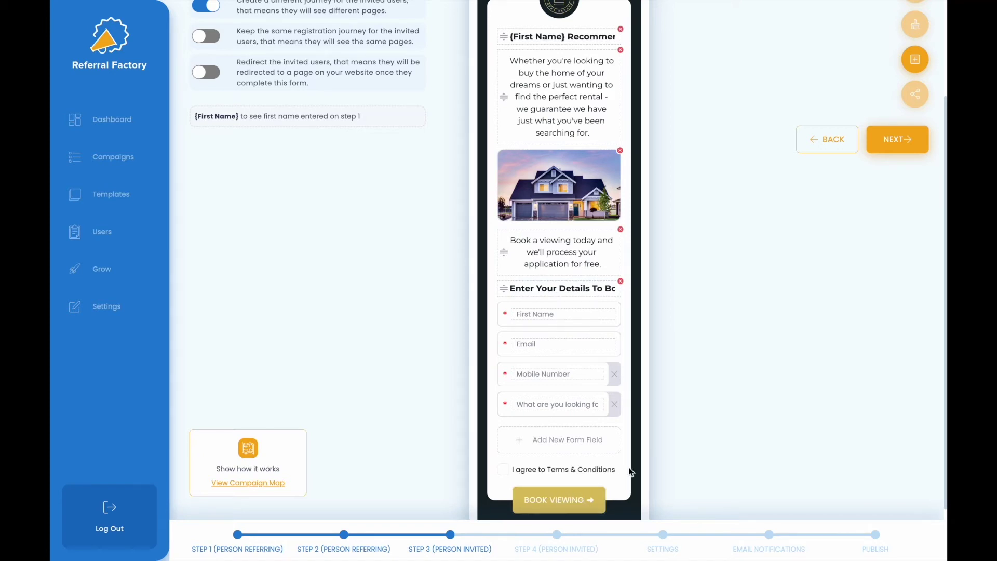
# Step: On the invited person's thank-you page, replace the description with "One of our agents will be in touch with you shortly to schedule your viewing."
pyautogui.click(554, 540)
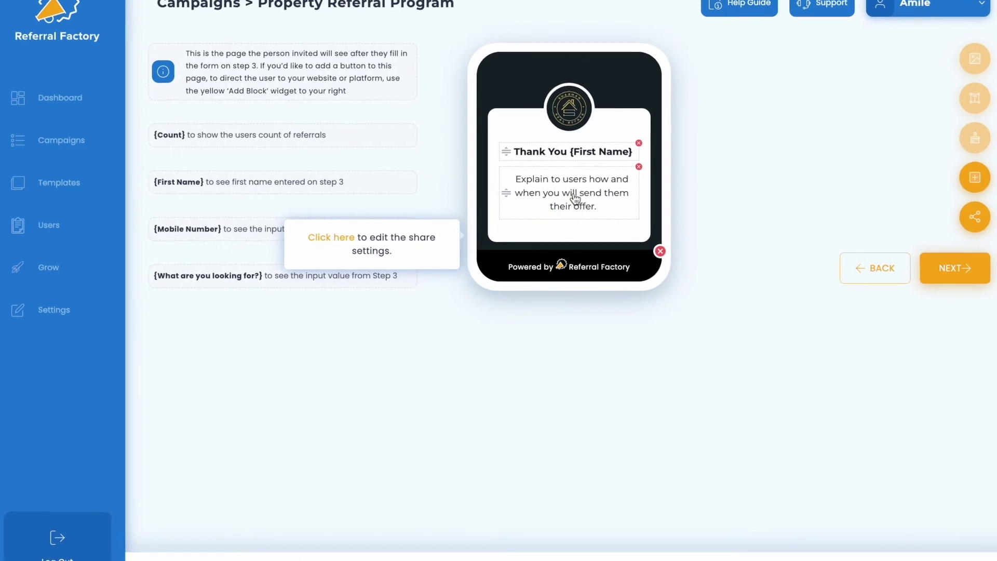
pyautogui.tripleClick(575, 199)
pyautogui.write('One of our agents will be in touch with you shortly to schedule your viewing.')
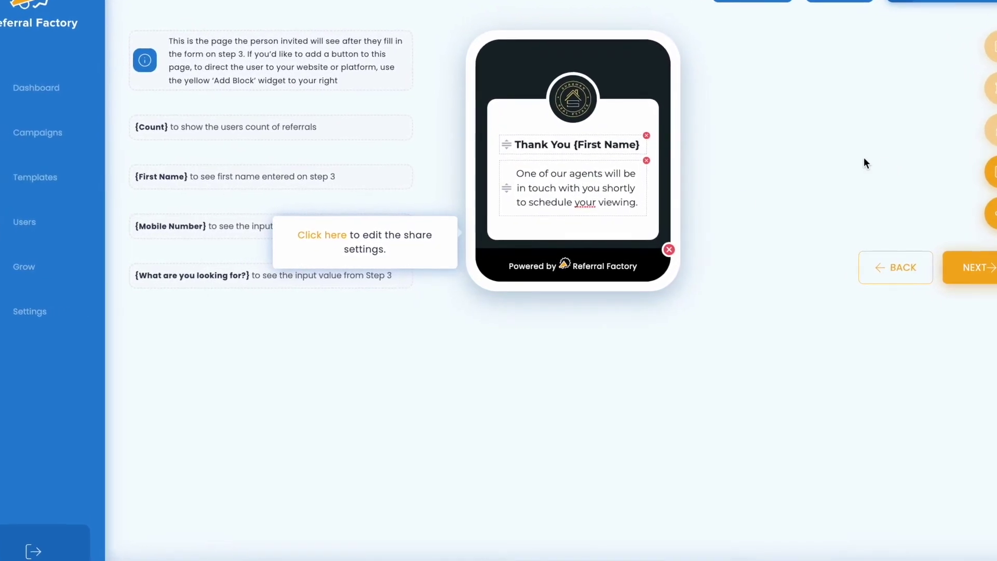
# Step: Add a copy block below the description reading "In the meantime, visit our website to view our listings."
pyautogui.click(988, 172)
pyautogui.moveTo(886, 217); pyautogui.dragTo(589, 234)
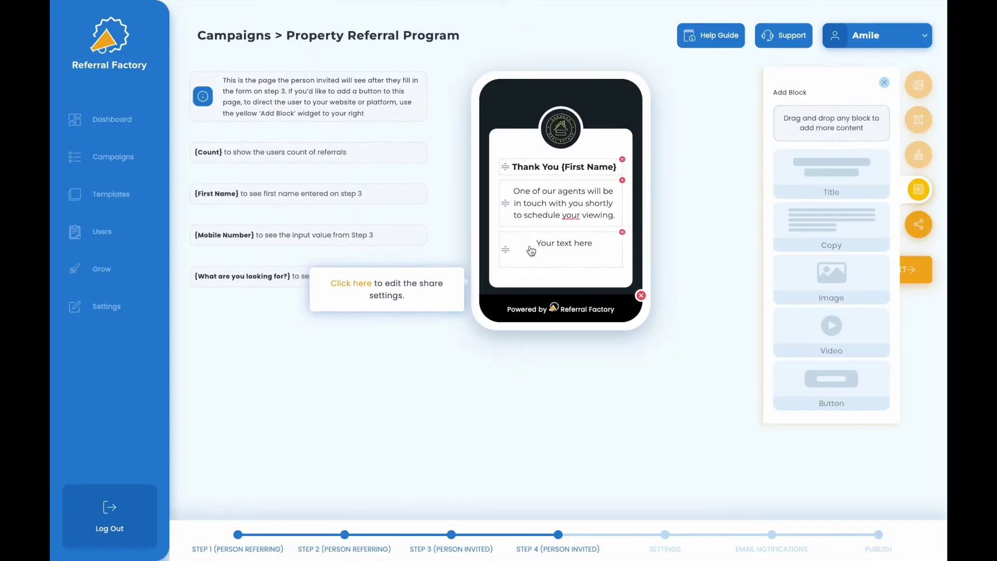
pyautogui.click(619, 241)
pyautogui.tripleClick(591, 249)
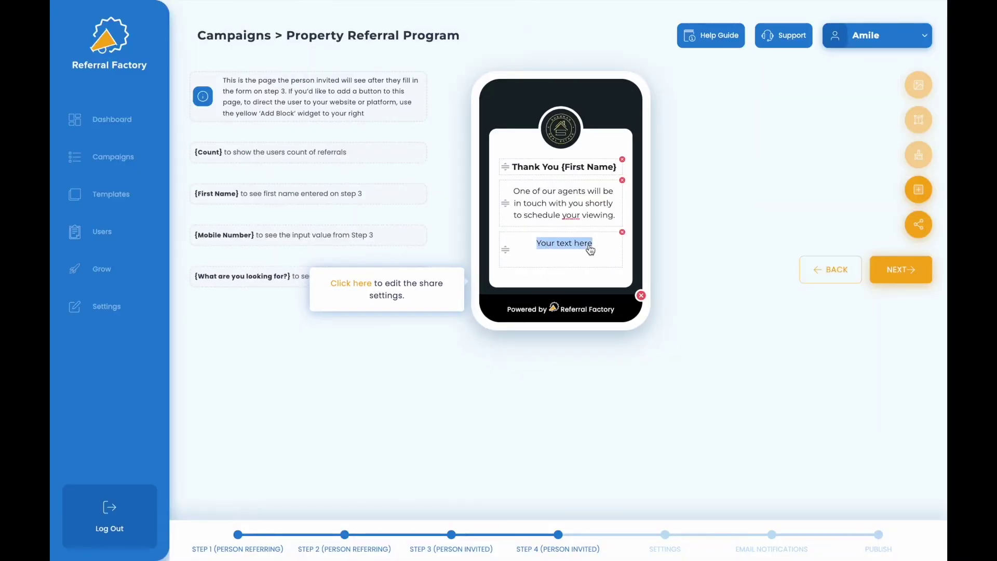
pyautogui.write('In the meantime, visit our website to view our listings.')
# Step: Add a button block below the listings text, label it "VISIT WEBSITE" and link it to the copied website address
pyautogui.click(918, 194)
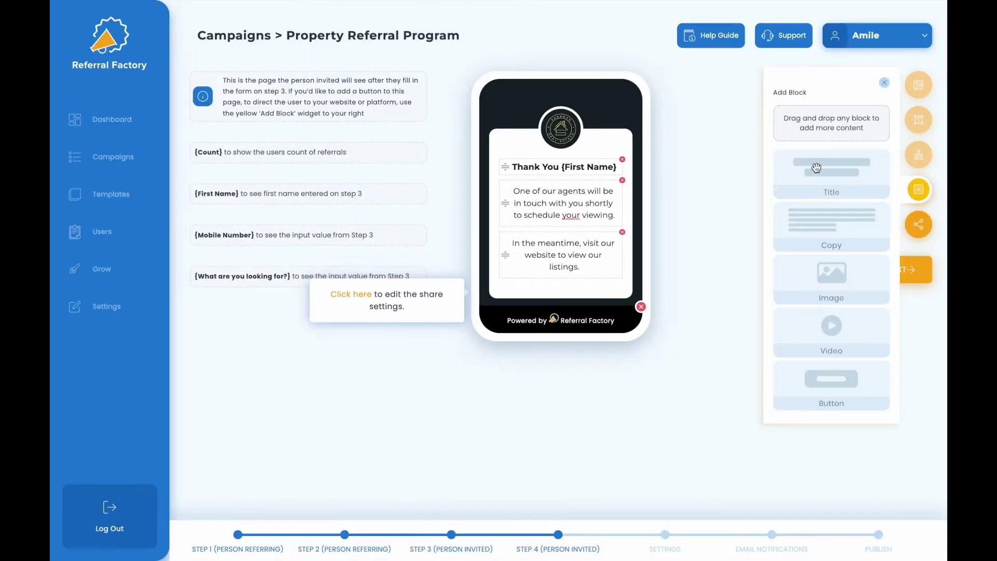
pyautogui.moveTo(833, 390); pyautogui.dragTo(538, 296)
pyautogui.write('VISIT WEBSITE')
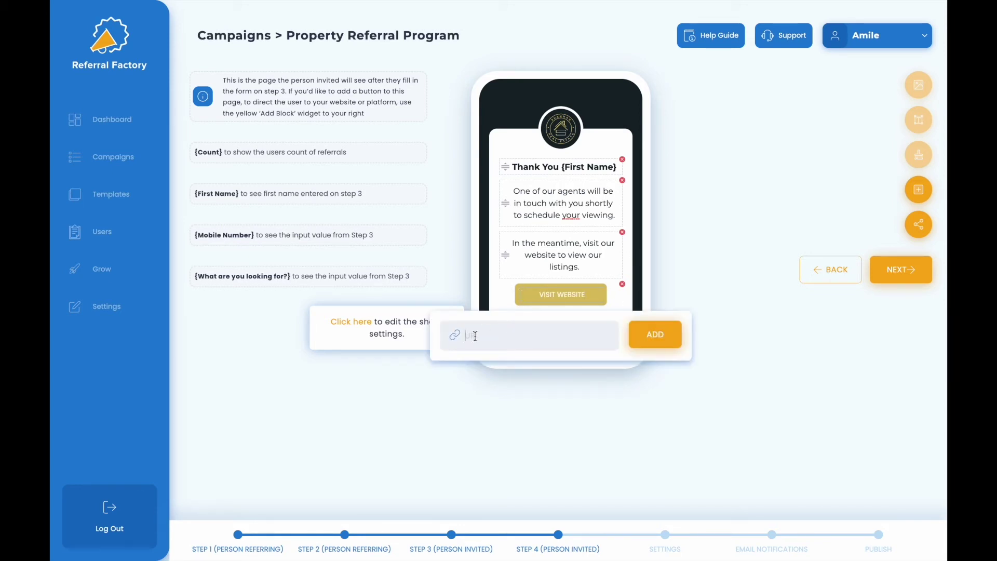
pyautogui.click(475, 336)
pyautogui.hotkey('ctrl', 'v')
pyautogui.click(655, 334)
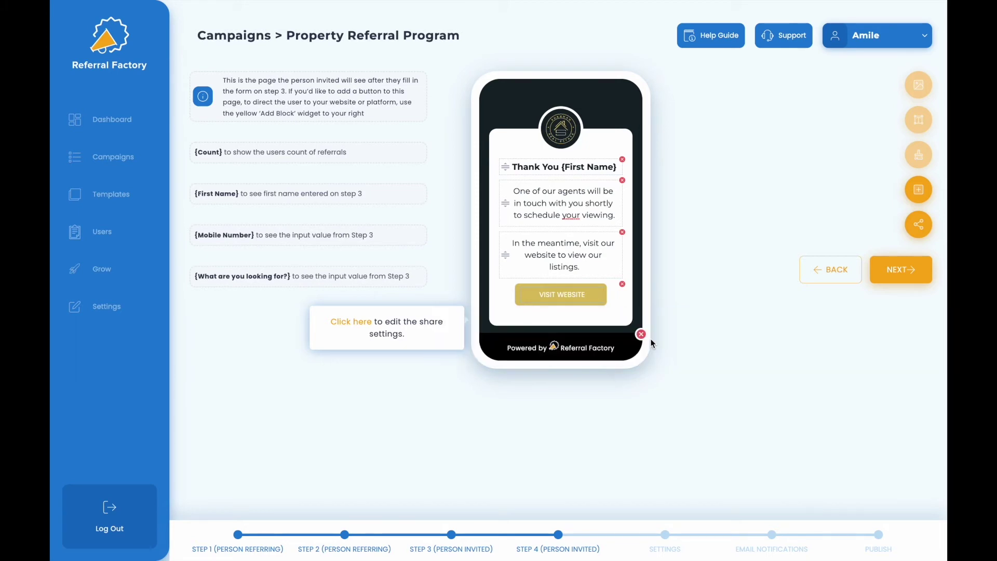
# Step: Look over the campaign settings and open the notification email sent to the person referring when they join the campaign
pyautogui.click(662, 534)
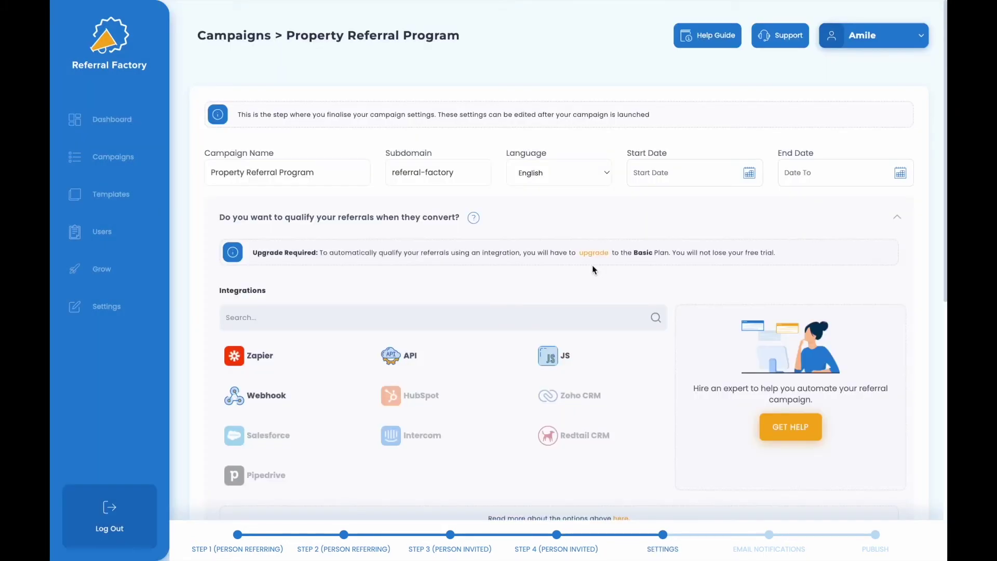
pyautogui.scroll(-1, 643, 389)
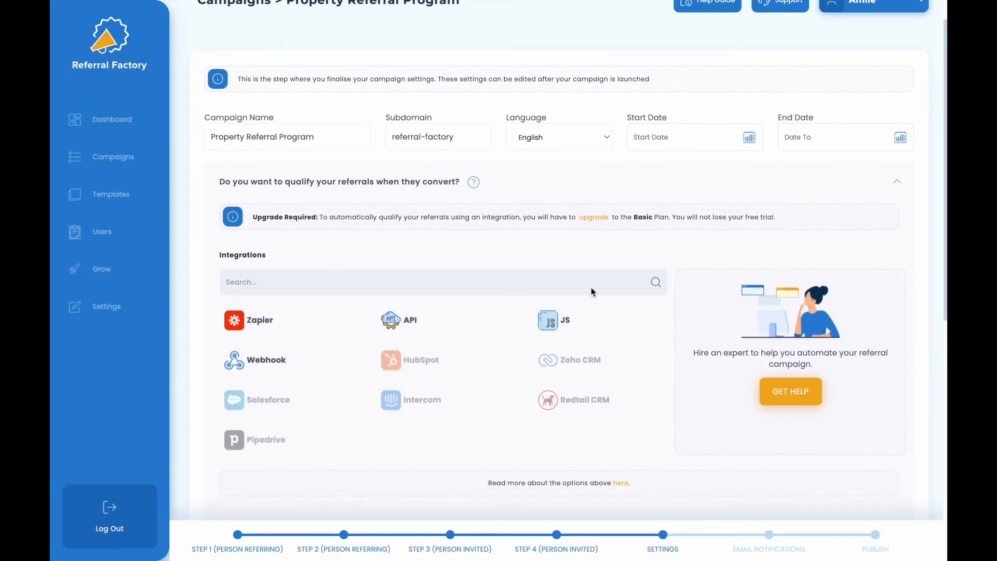
pyautogui.scroll(-3, 592, 291)
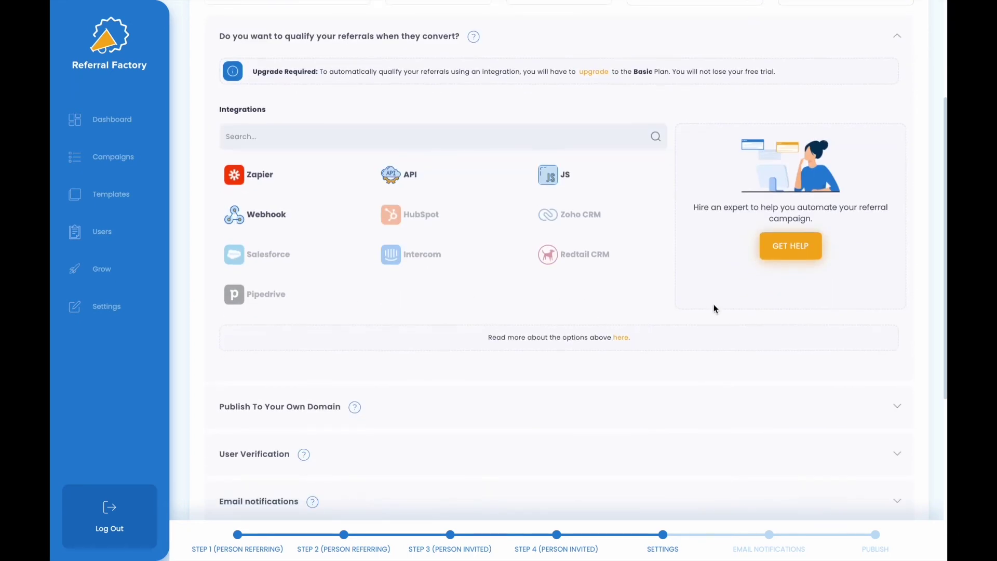
pyautogui.scroll(-5, 717, 290)
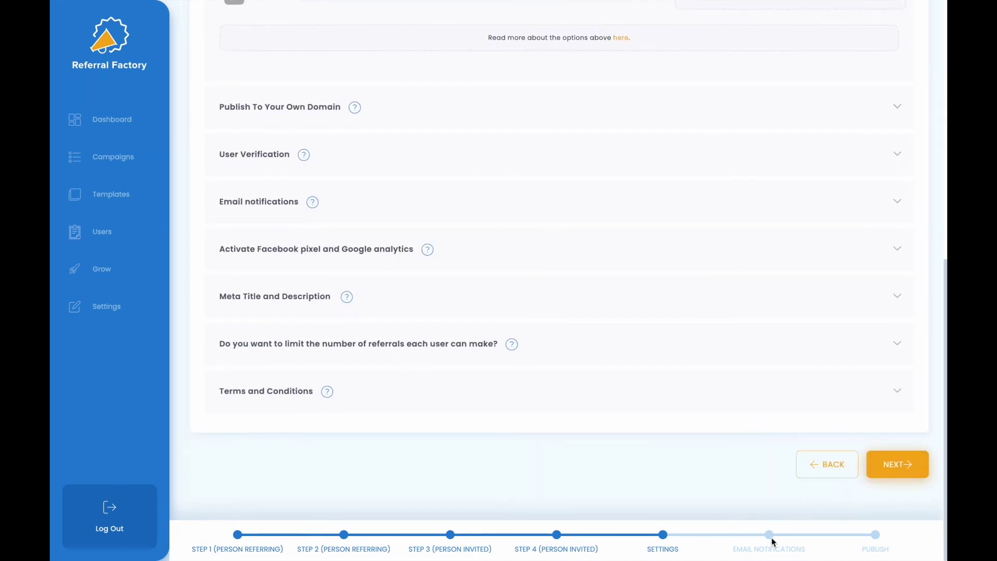
pyautogui.click(770, 535)
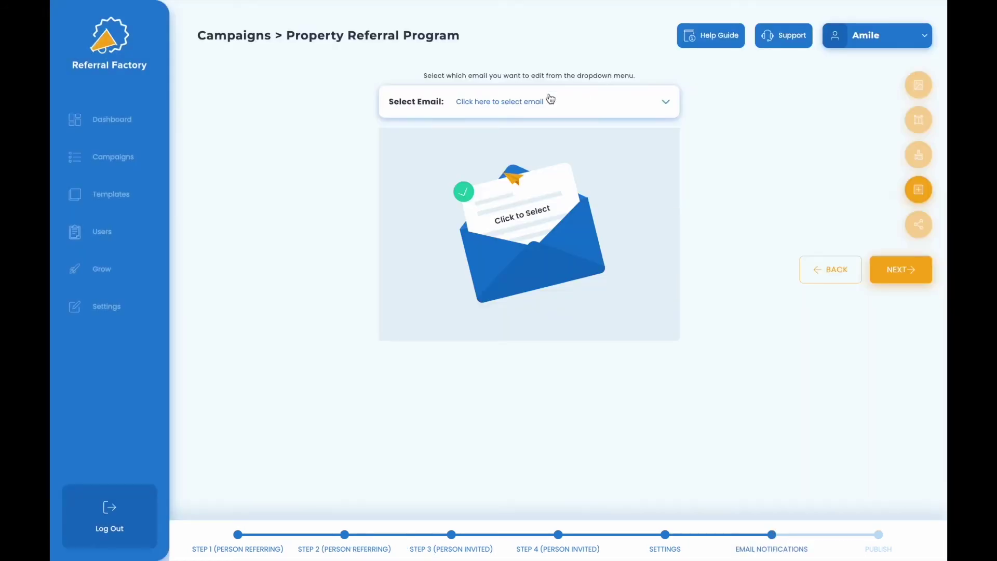
pyautogui.click(529, 102)
pyautogui.click(515, 155)
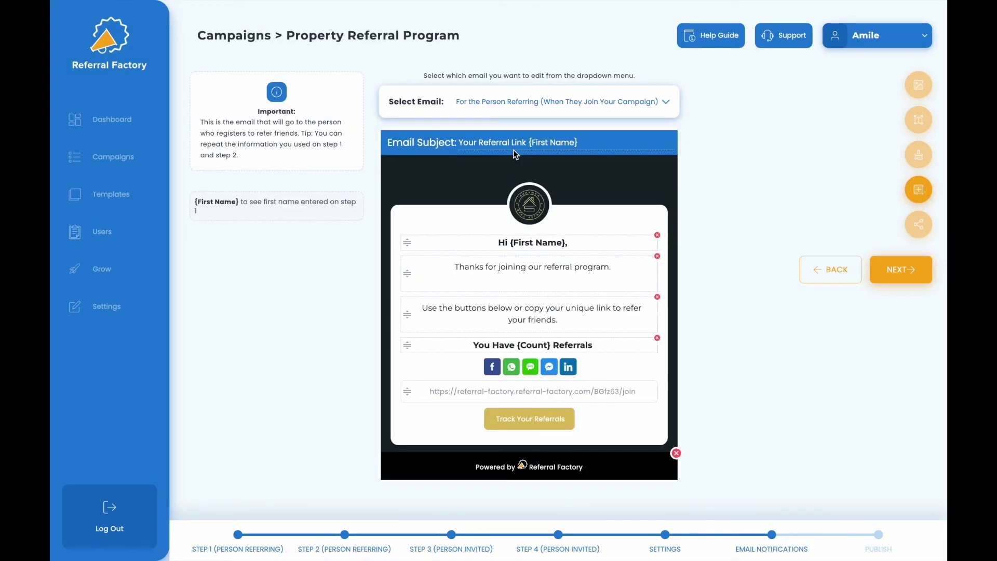
# Step: Set the email subject to "Want $100 Amazon Voucher, {First Name}?" and the sharing instruction to "Use the links below to refer friends to Sharman Real Estate."
pyautogui.moveTo(579, 143); pyautogui.dragTo(460, 143)
pyautogui.write('Want $100 Amazon Voucher, {First Name}?')
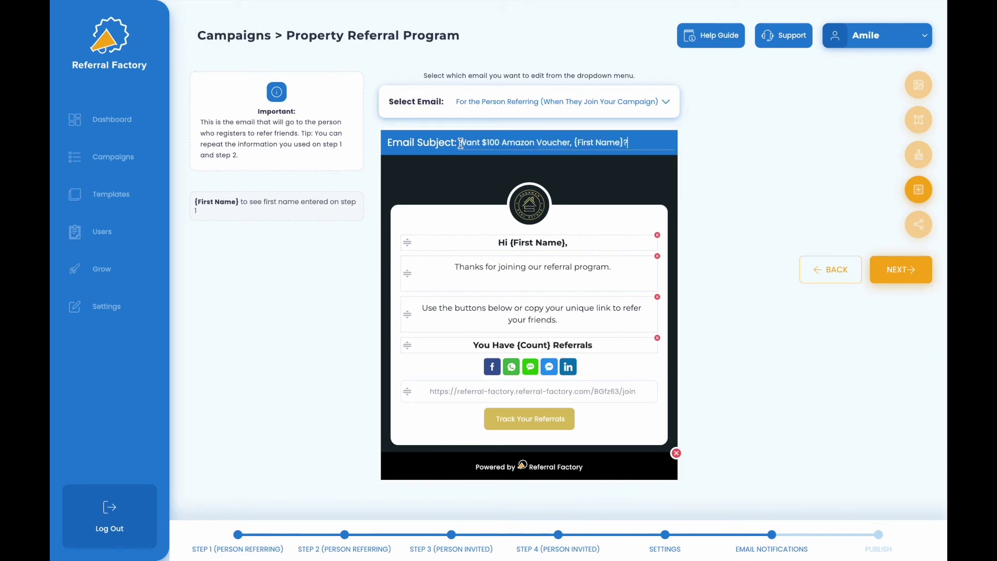
pyautogui.tripleClick(542, 323)
pyautogui.write('Use the links below to refer friends to Sharman Real Estate')
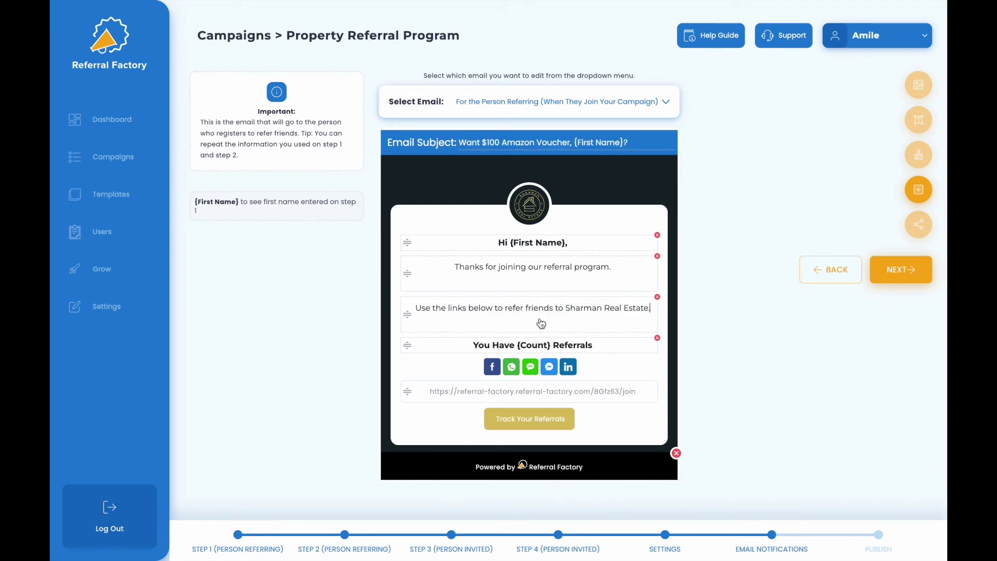
# Step: Add a copy block reading "Once they submit an OTP or rental application, we'll send you $100 Amazon gift card - plus their processing fee will be waived."
pyautogui.click(919, 189)
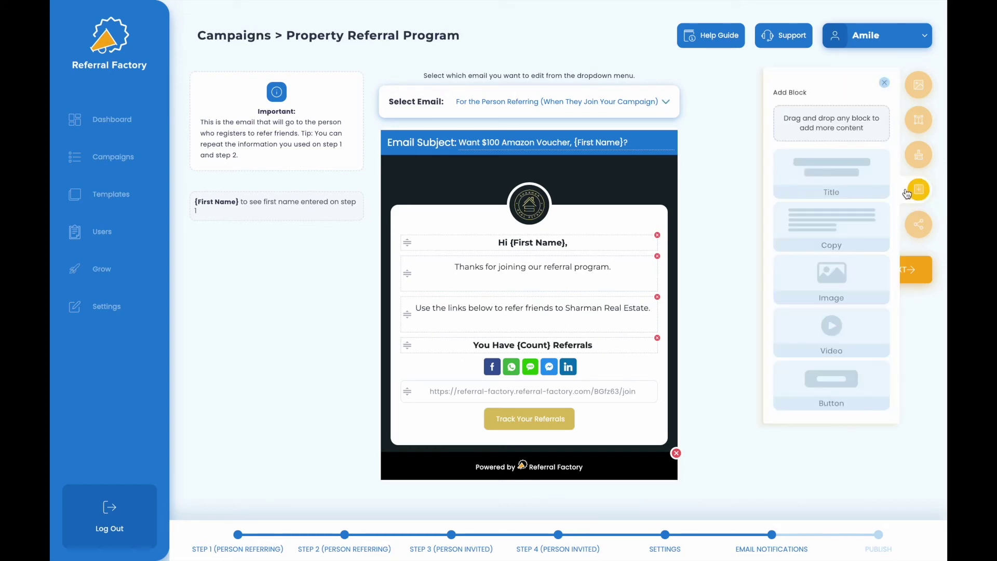
pyautogui.moveTo(820, 229); pyautogui.dragTo(525, 353)
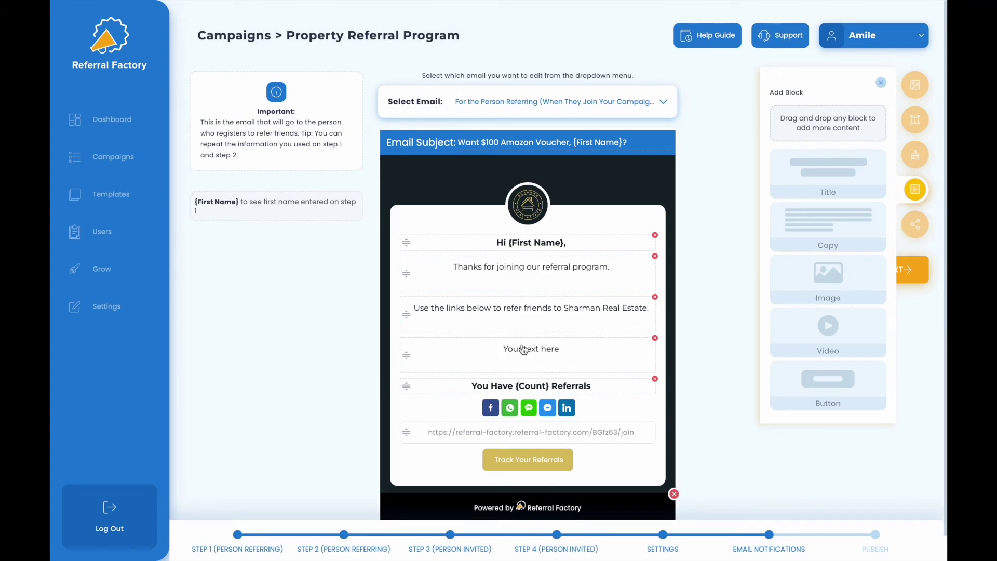
pyautogui.tripleClick(527, 353)
pyautogui.write("Once they submit an OTP or rental application, we'll send you $100 Amazon gift card - plus their processing fee will be waived.")
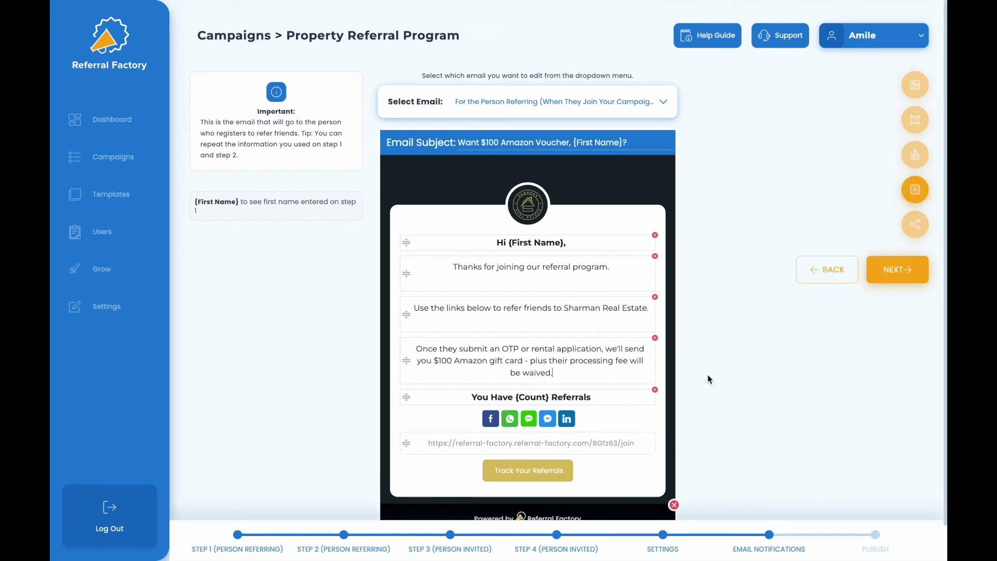
pyautogui.scroll(-1, 714, 375)
# Step: Publish the campaign and open its copied live link in a new browser tab
pyautogui.click(874, 535)
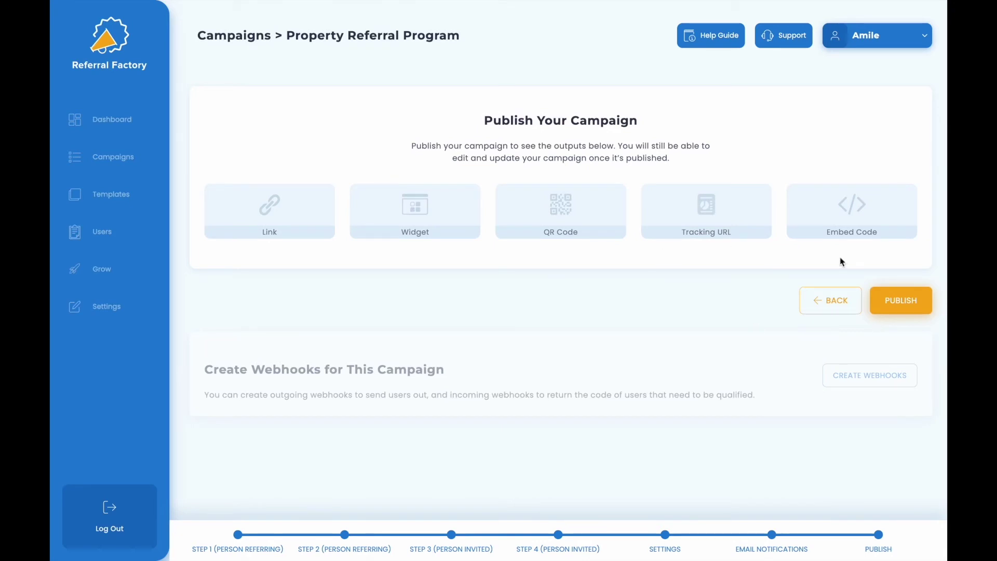
pyautogui.click(899, 303)
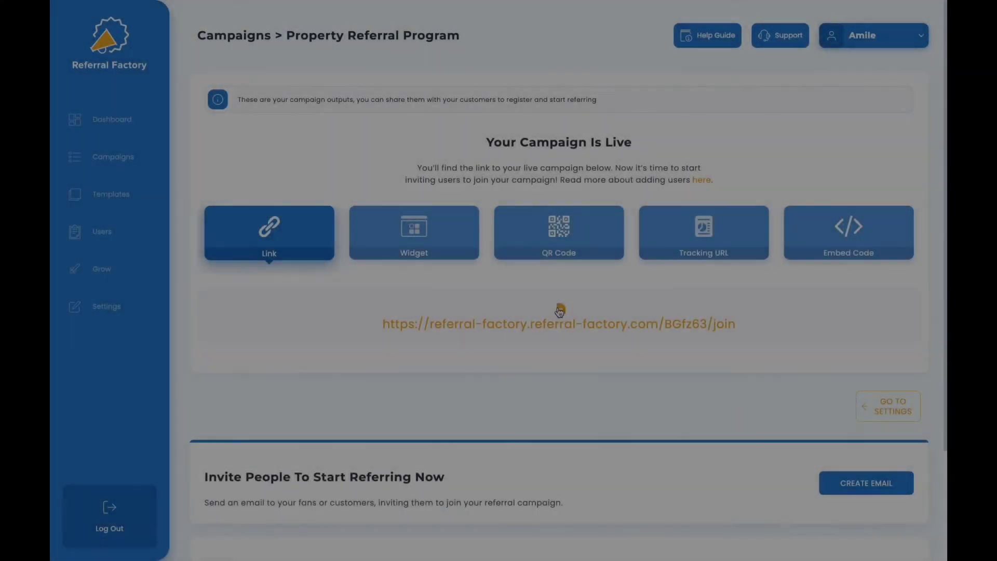
pyautogui.click(561, 309)
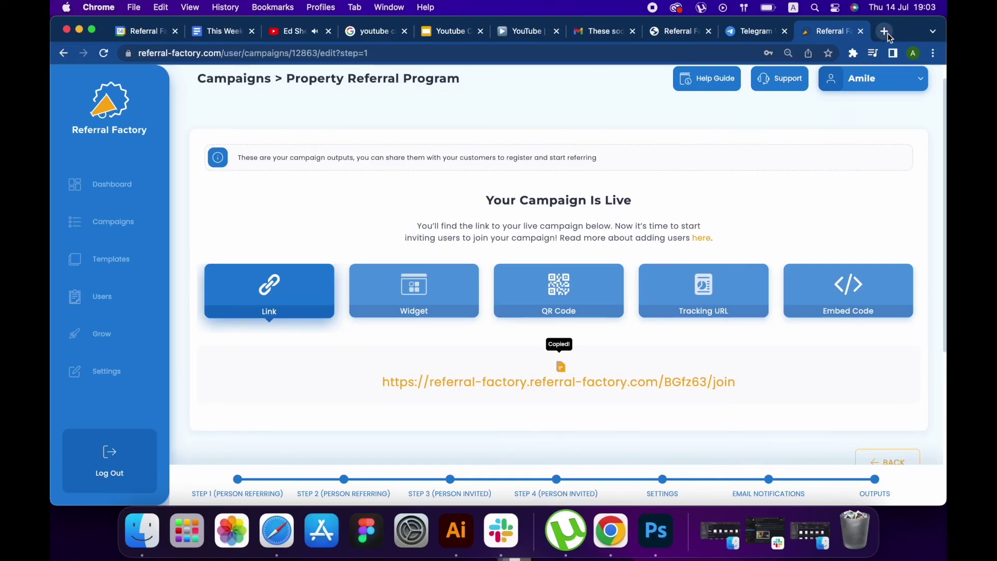
pyautogui.click(885, 32)
pyautogui.press('super+v')
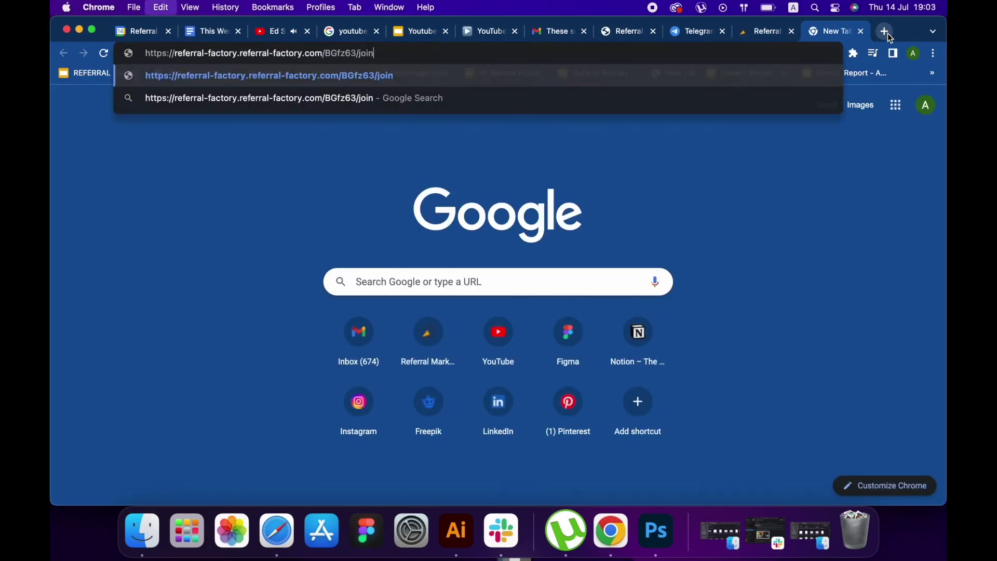
pyautogui.press('Return')
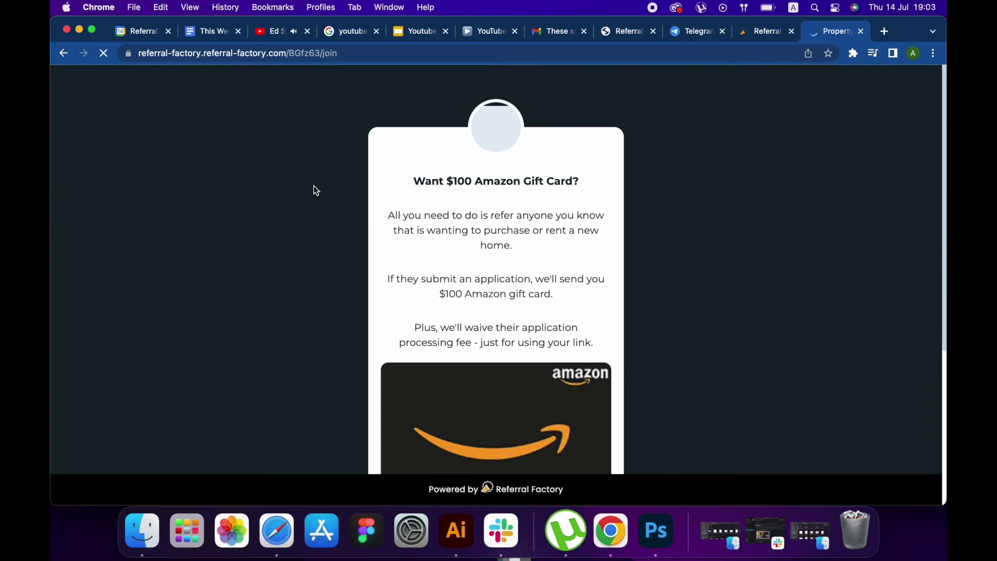
# Step: Register on the live campaign page with a first name and email, agree to the terms and request the referral link
pyautogui.scroll(-3, 631, 259)
pyautogui.scroll(-2, 632, 258)
pyautogui.click(445, 364)
pyautogui.click(457, 397)
pyautogui.click(450, 403)
pyautogui.click(480, 260)
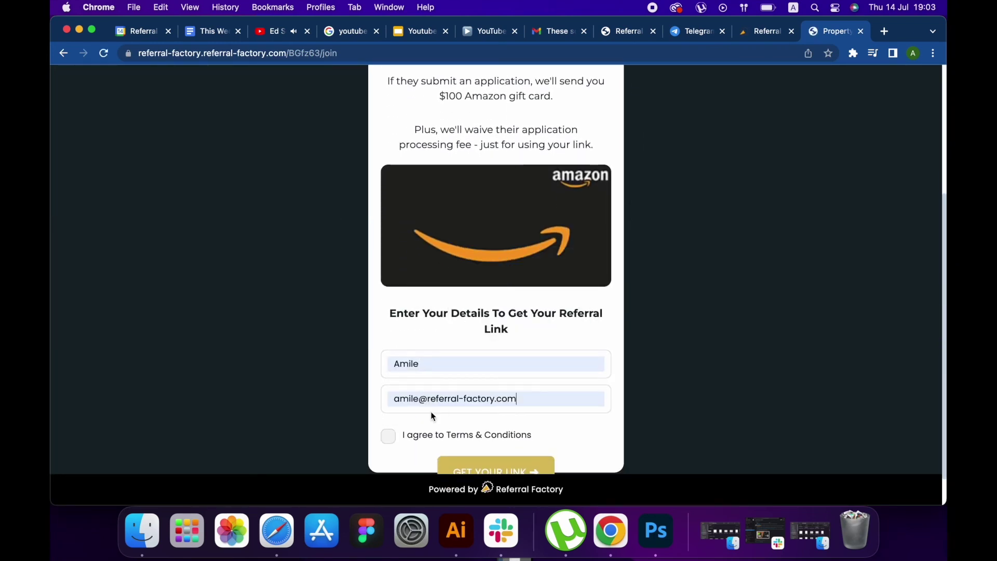
pyautogui.scroll(-1, 591, 332)
pyautogui.click(516, 427)
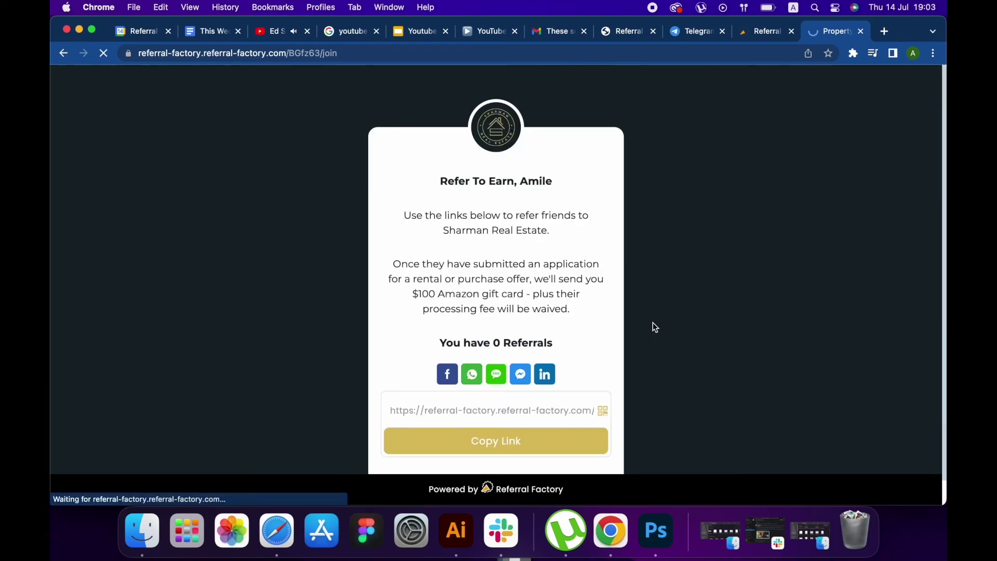
# Step: Copy the personal referral link and open it in a new browser tab to bring up the invited friend's page
pyautogui.click(502, 427)
pyautogui.click(883, 33)
pyautogui.press('super+v')
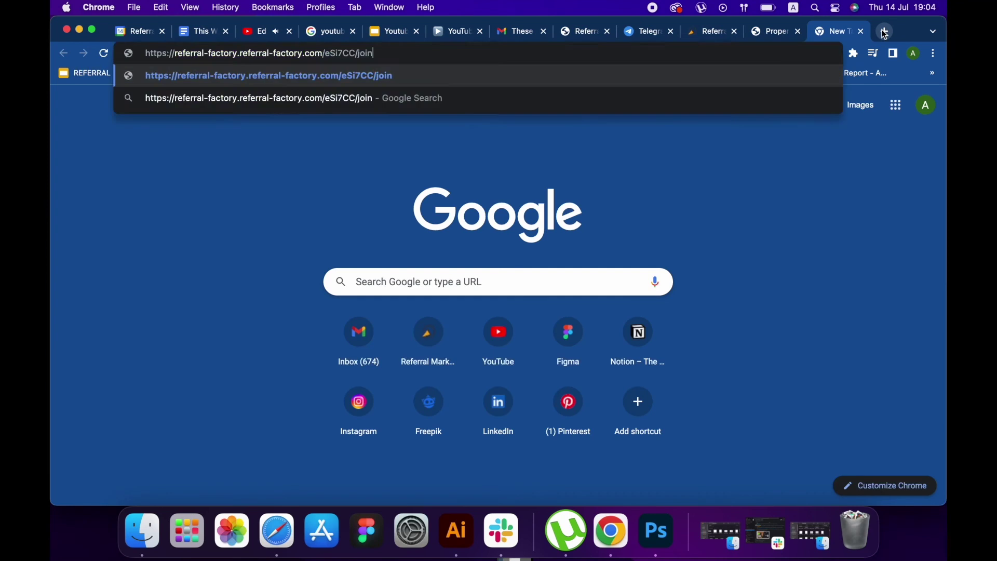
pyautogui.press('Return')
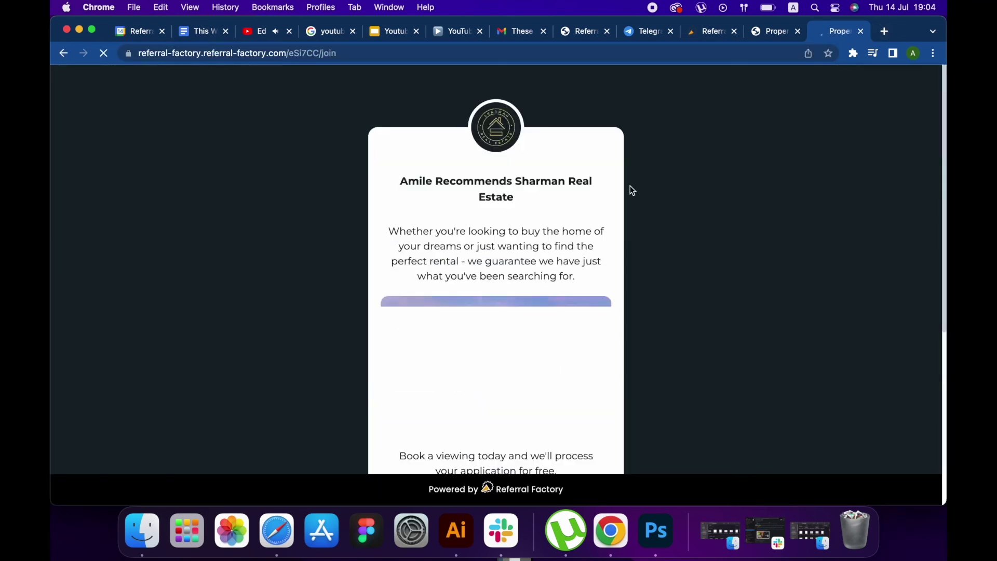
# Step: Complete and submit the viewing form with a first name, email, mobile number and property interest, and open the website from the thank-you page
pyautogui.scroll(-3, 631, 186)
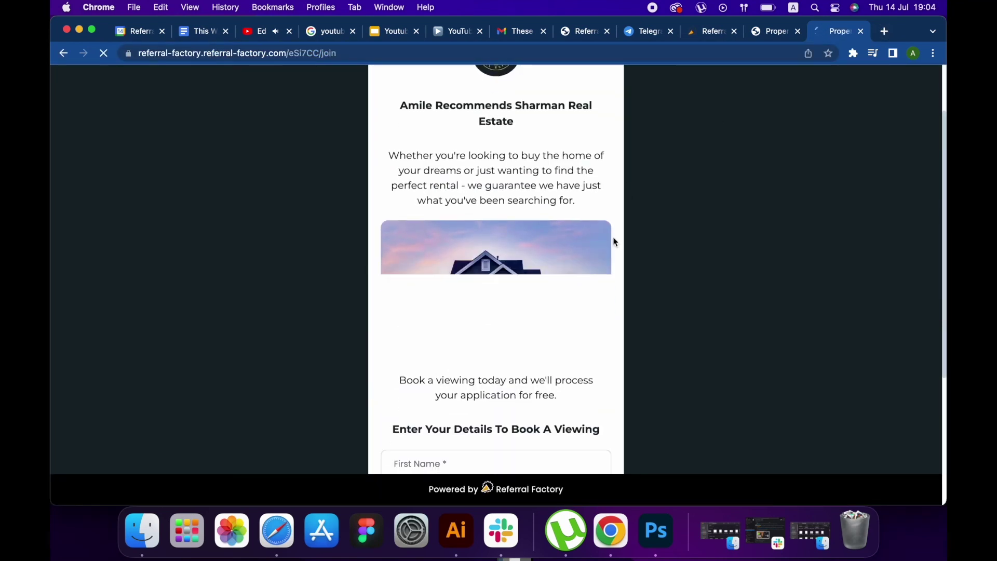
pyautogui.scroll(-3, 615, 230)
pyautogui.click(462, 317)
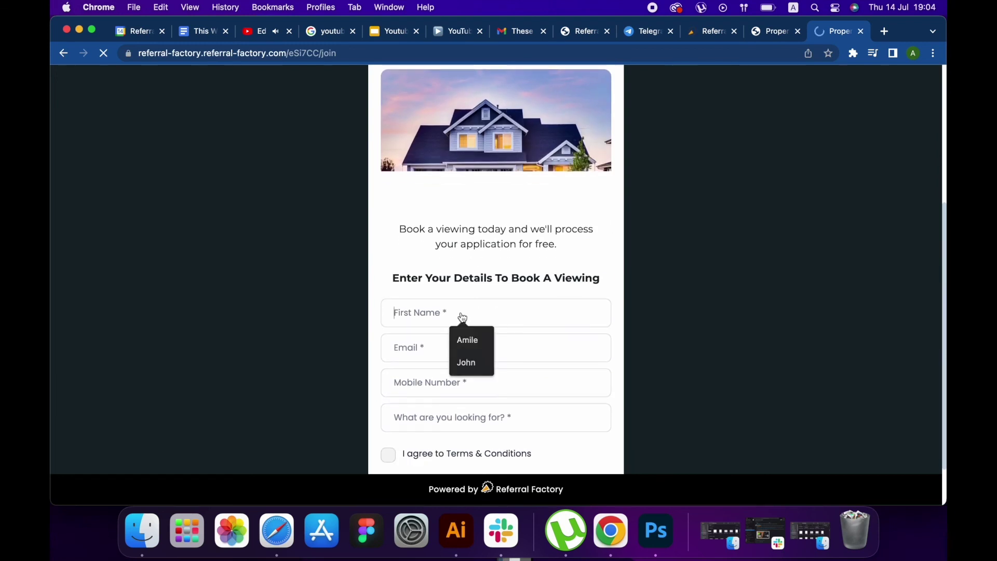
pyautogui.click(467, 340)
pyautogui.click(443, 349)
pyautogui.click(474, 374)
pyautogui.scroll(-2, 585, 291)
pyautogui.click(476, 334)
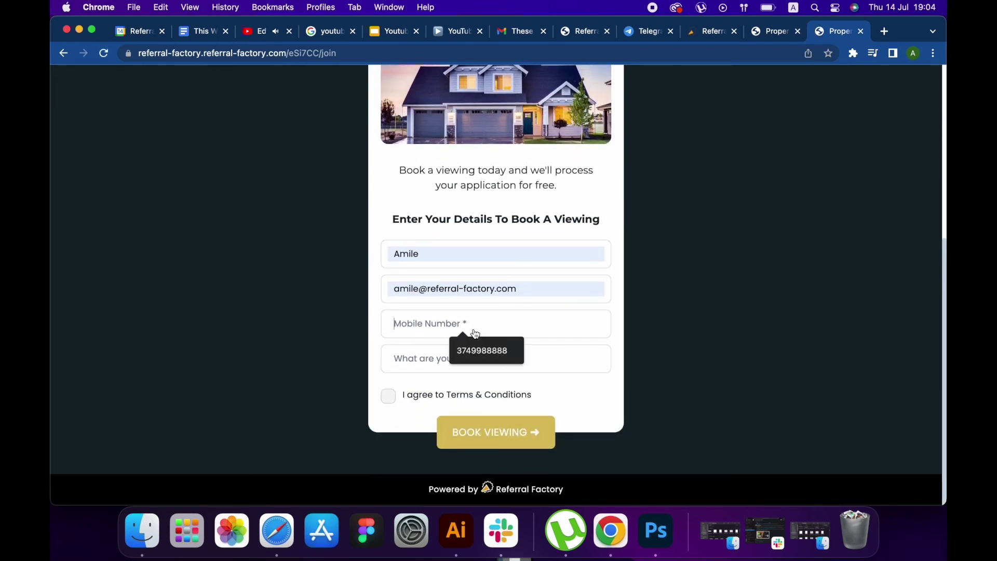
pyautogui.click(470, 351)
pyautogui.click(467, 358)
pyautogui.click(460, 385)
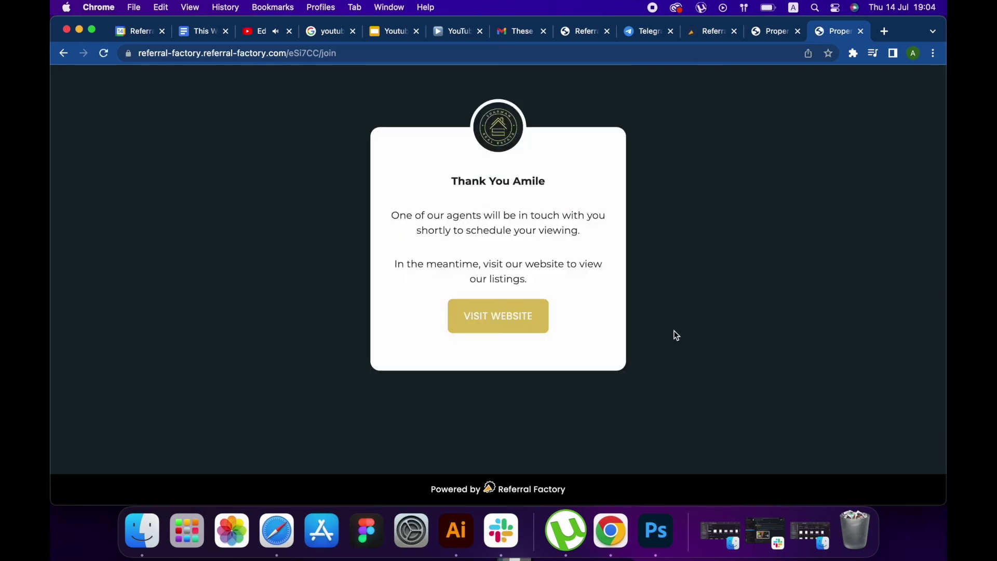
pyautogui.click(486, 325)
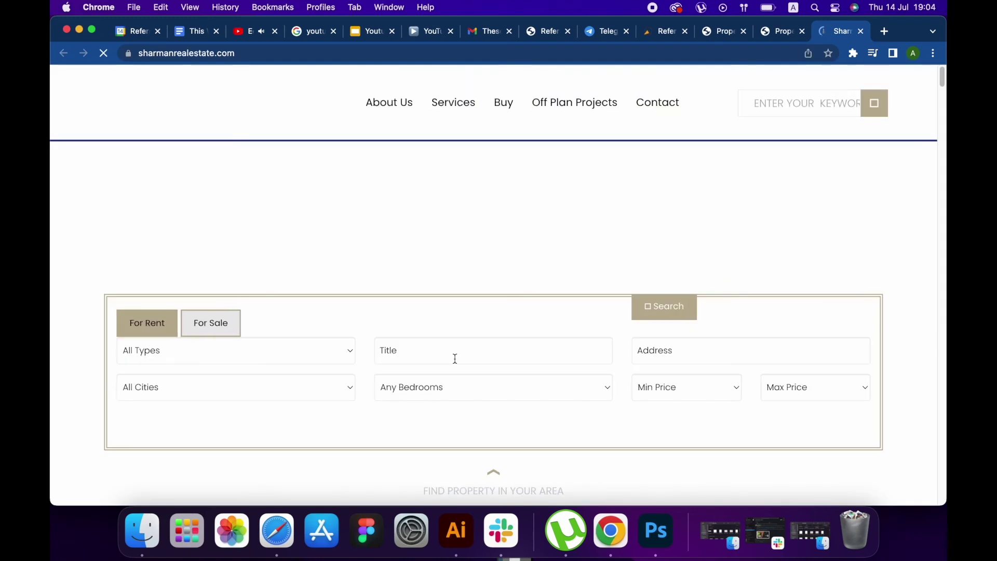